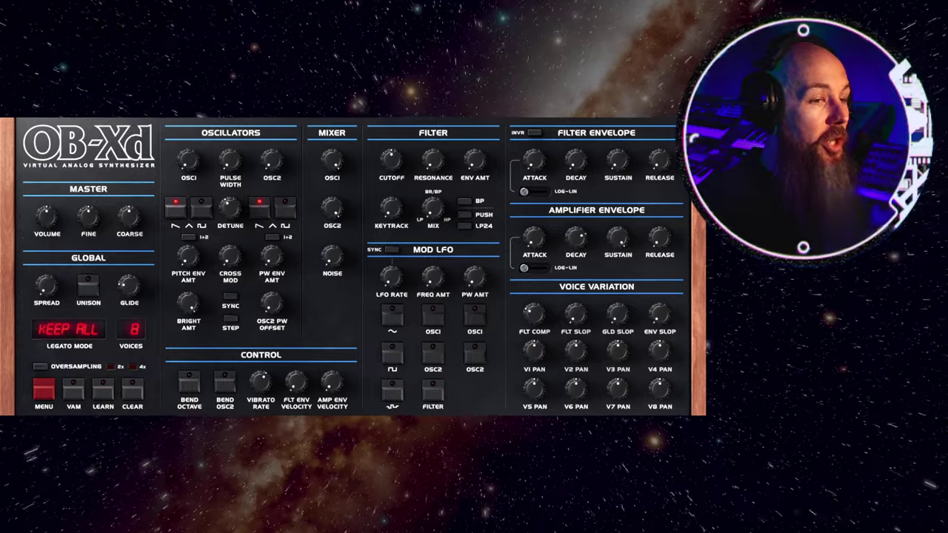
# Raise the filter envelope's decay, along with the filter's envelope amount and resonance
pyautogui.click(464, 216)
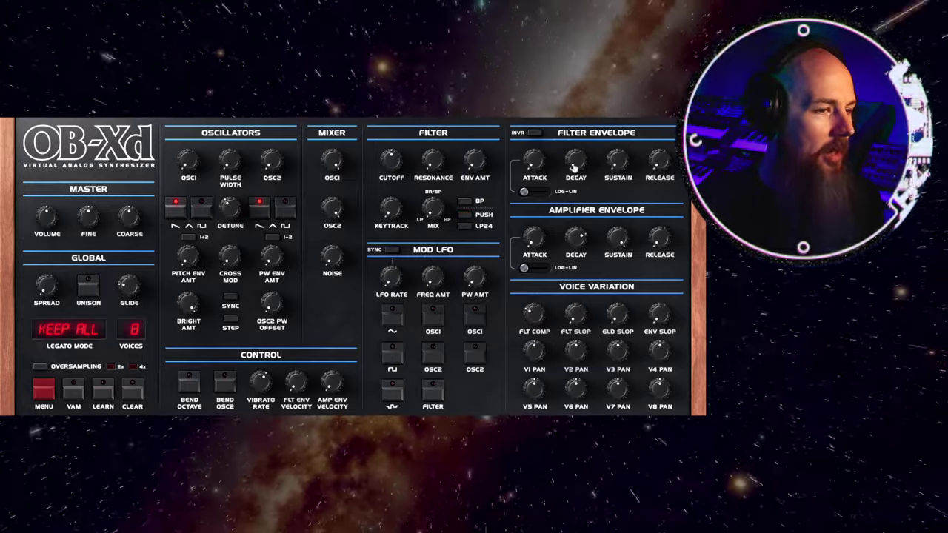
pyautogui.moveTo(574, 166); pyautogui.dragTo(574, 96)
pyautogui.moveTo(483, 165); pyautogui.dragTo(483, 74)
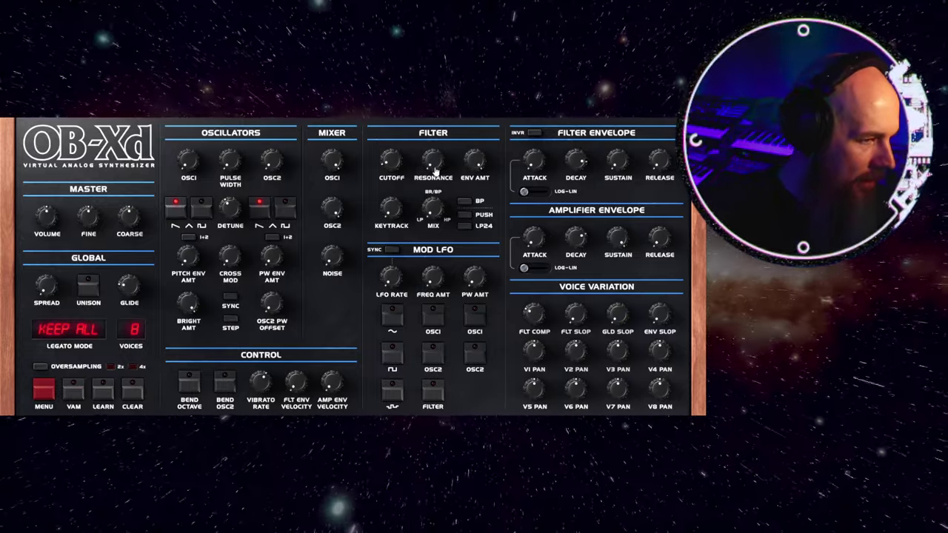
pyautogui.moveTo(435, 171); pyautogui.dragTo(439, 63)
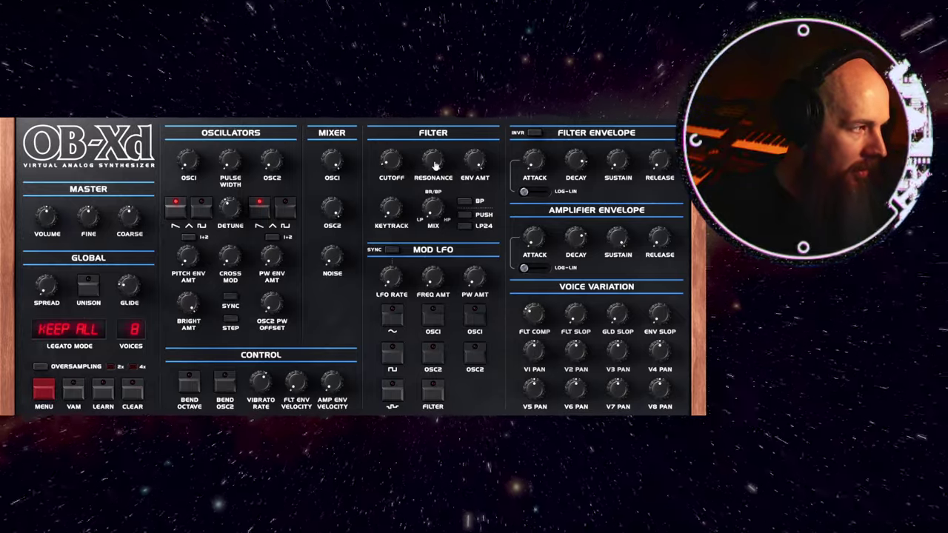
# Turn on the filter's Push mode and adjust the mixer levels of oscillators 1 and 2 driving it
pyautogui.click(465, 217)
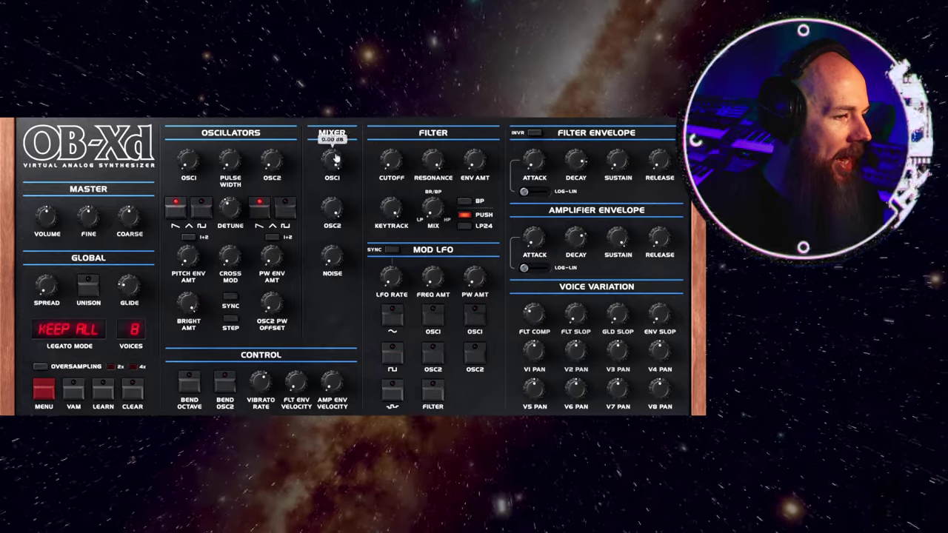
pyautogui.moveTo(335, 207); pyautogui.dragTo(346, 355)
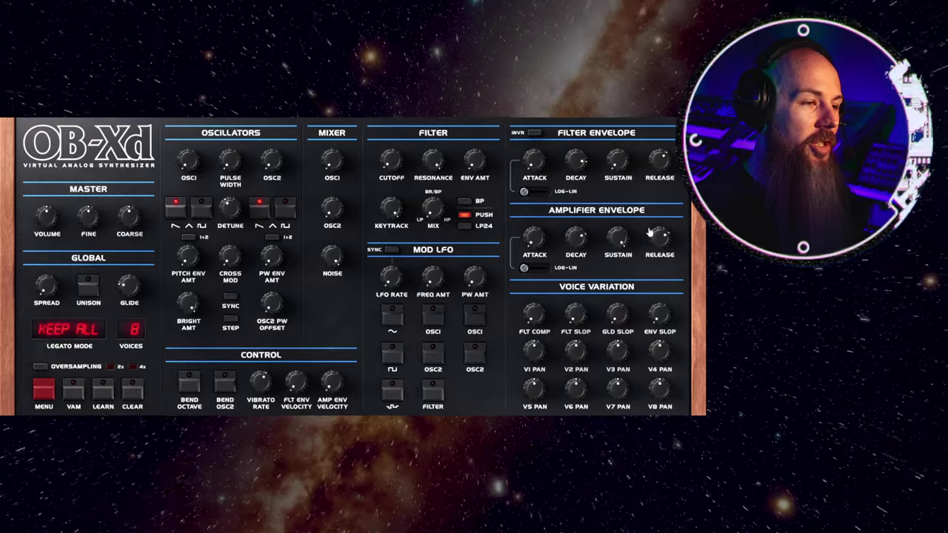
pyautogui.moveTo(336, 161); pyautogui.dragTo(336, 155)
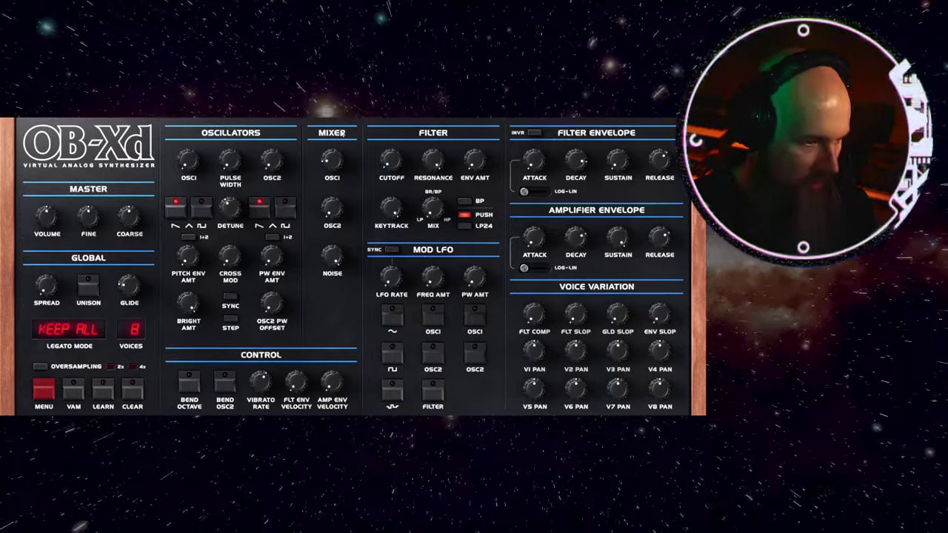
# Try the filter's LP24 mode with Push on, and switch LP24 back off
pyautogui.click(463, 224)
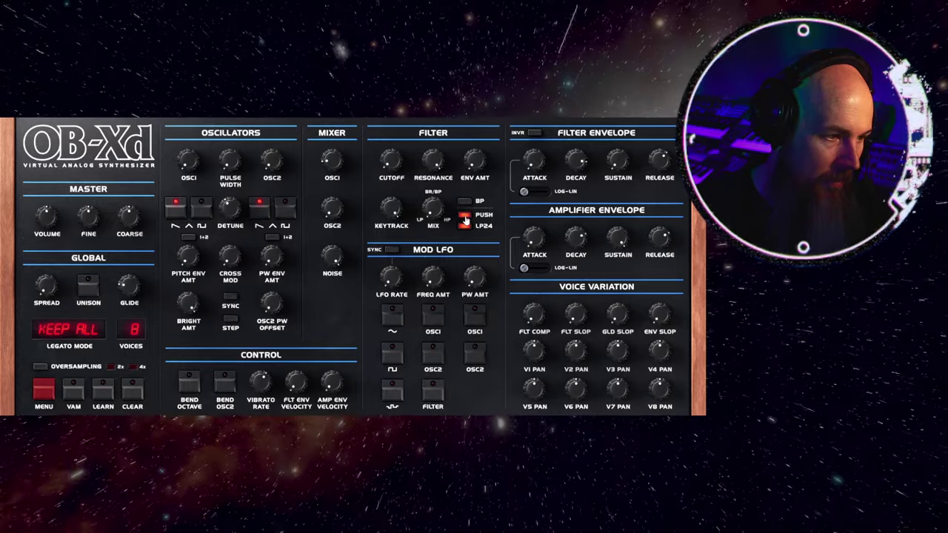
pyautogui.click(464, 222)
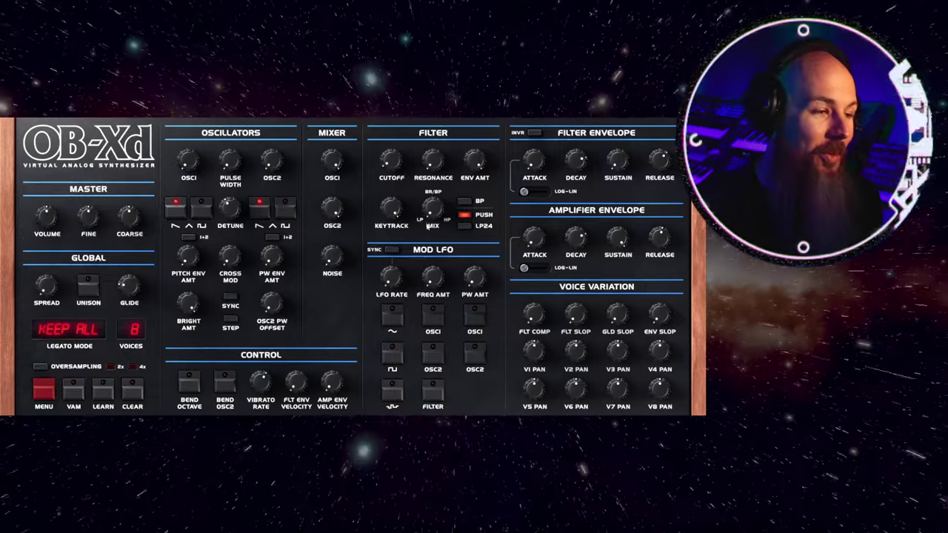
# Sweep the filter's mix knob and toggle BP mode to compare band reject with band pass
pyautogui.moveTo(426, 221)
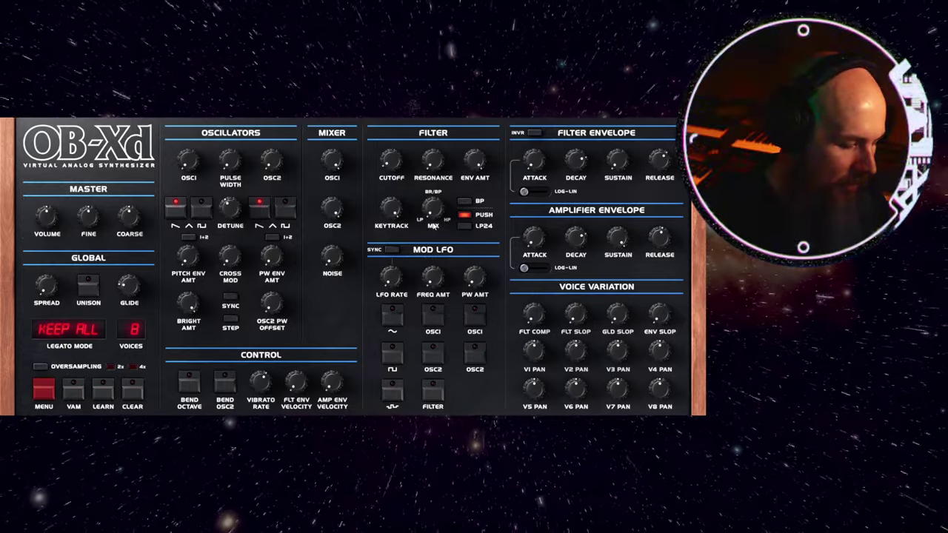
pyautogui.moveTo(433, 225); pyautogui.dragTo(444, 164)
pyautogui.click(463, 201)
pyautogui.click(464, 203)
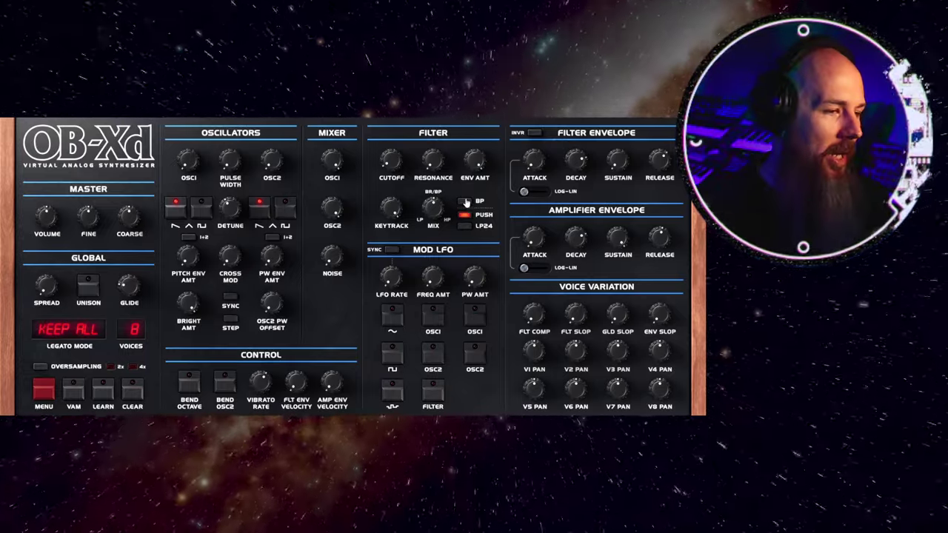
pyautogui.click(464, 202)
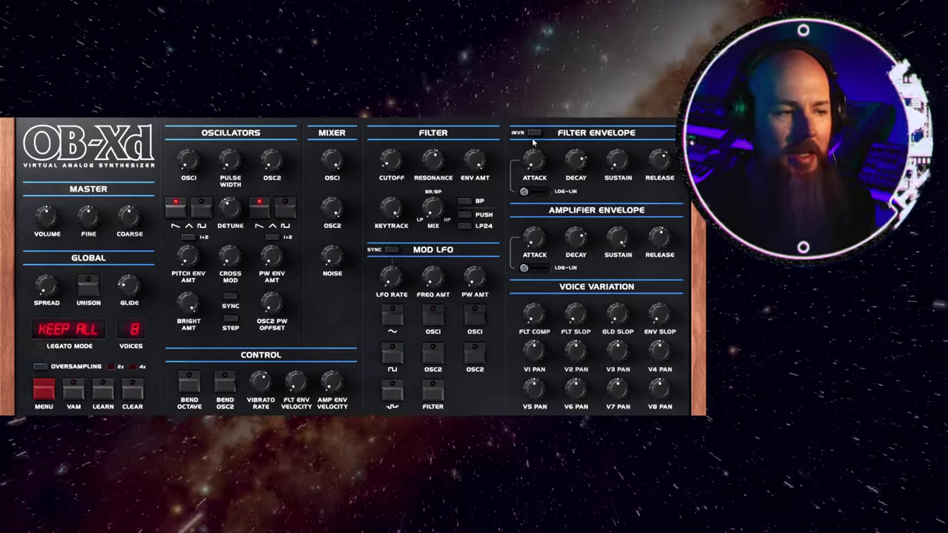
# Try inverting the filter envelope and restore its normal polarity
pyautogui.click(533, 133)
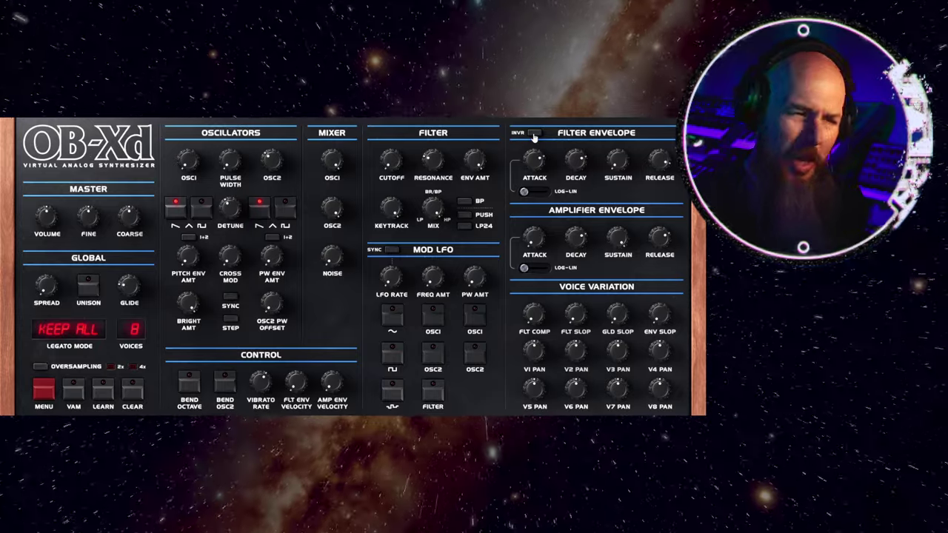
pyautogui.click(534, 135)
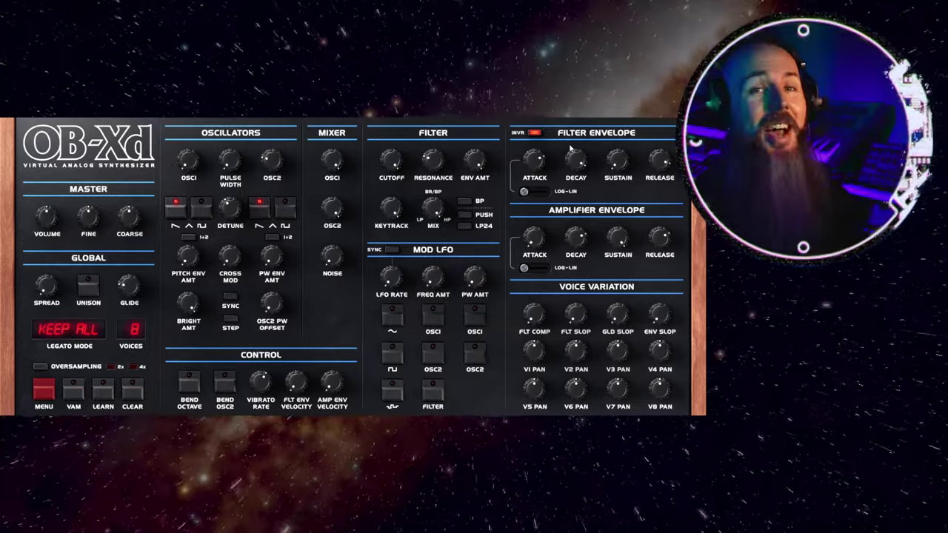
pyautogui.click(534, 133)
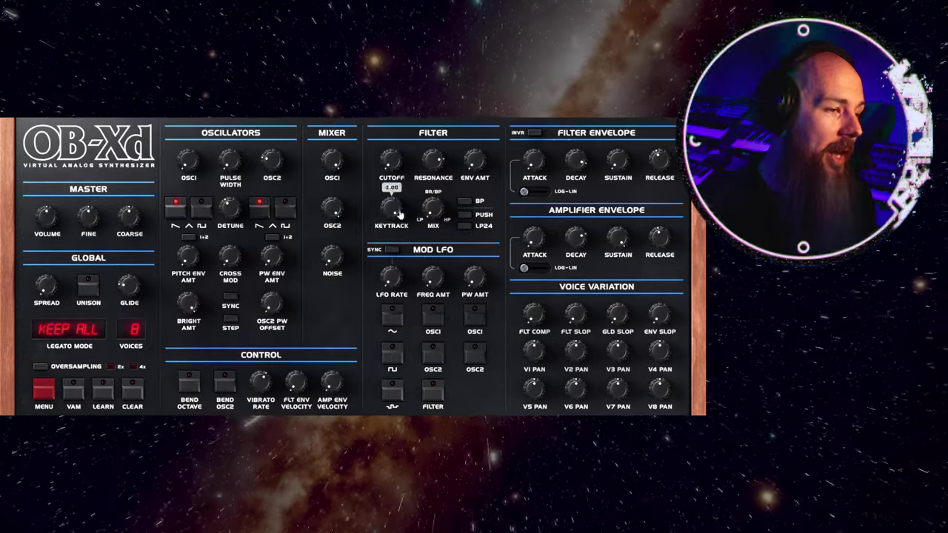
# Vary the filter's keytrack amount between 0.00 and 1.00 to compare its effect
pyautogui.moveTo(385, 323); pyautogui.dragTo(371, 245)
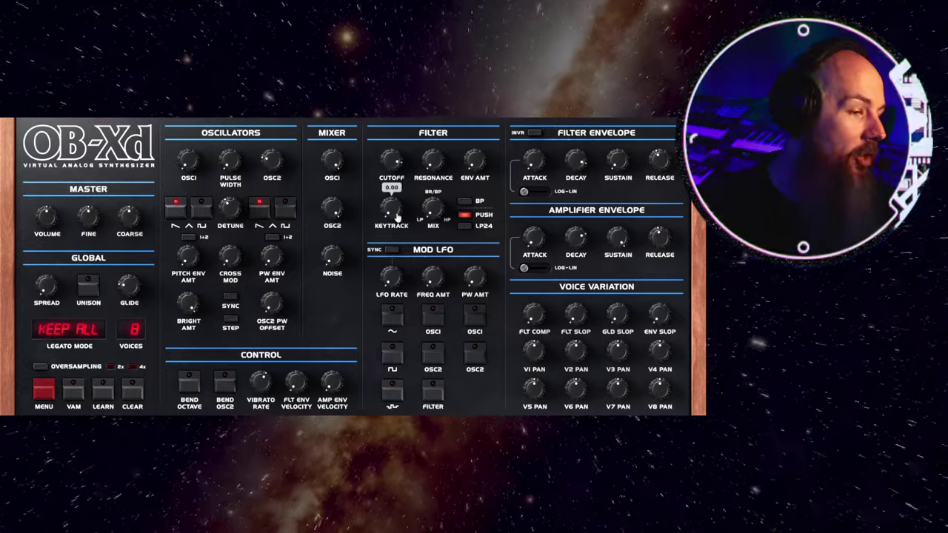
pyautogui.moveTo(395, 215); pyautogui.dragTo(395, 148)
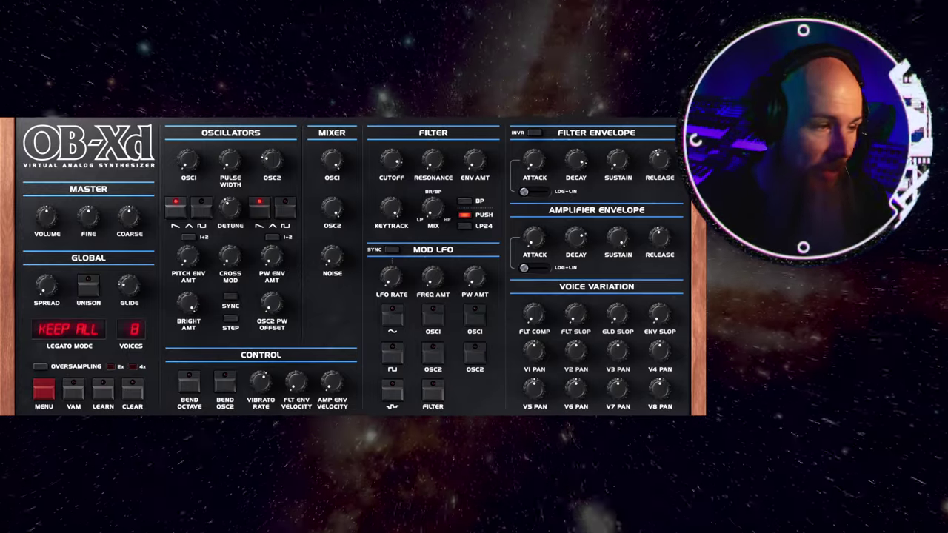
# Raise the filter's resonance and lower its cutoff
pyautogui.moveTo(394, 163)
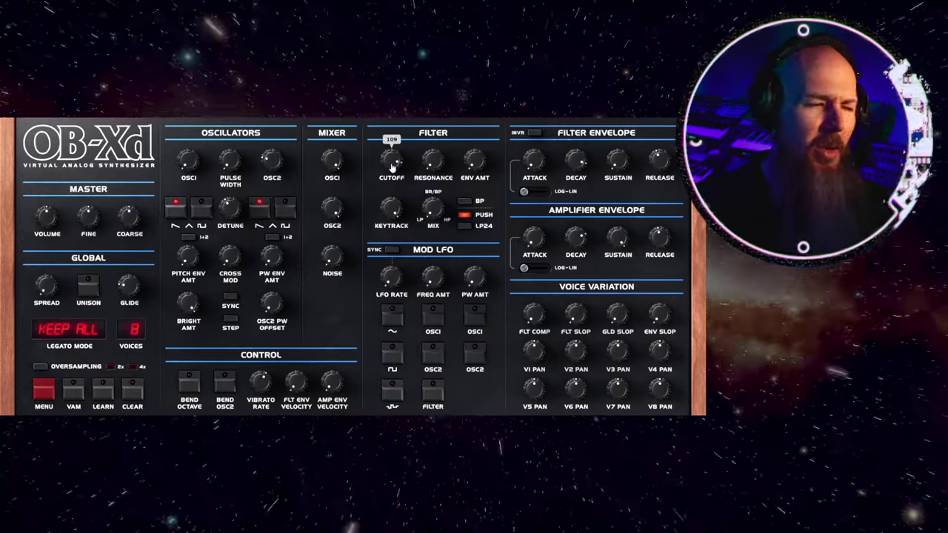
pyautogui.moveTo(432, 164); pyautogui.dragTo(432, 108)
pyautogui.moveTo(394, 163)
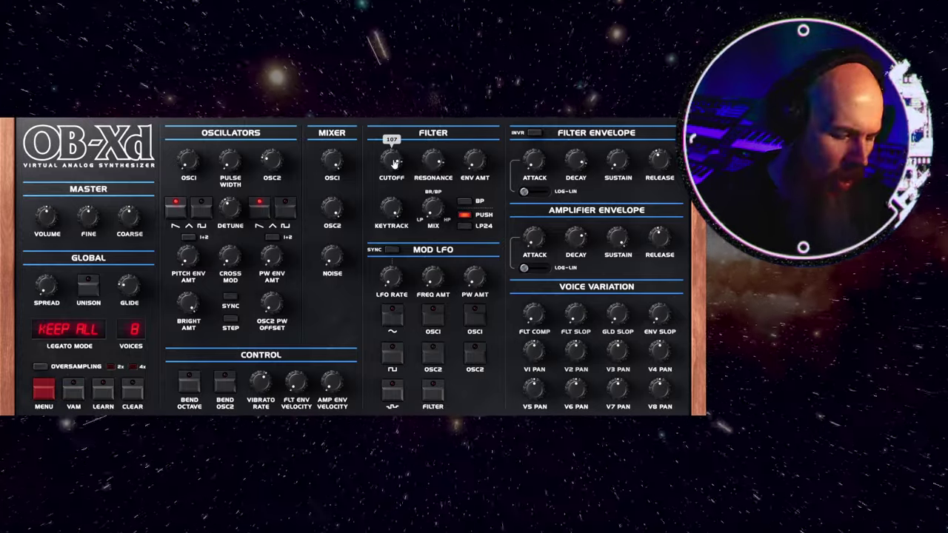
pyautogui.moveTo(393, 163); pyautogui.dragTo(400, 235)
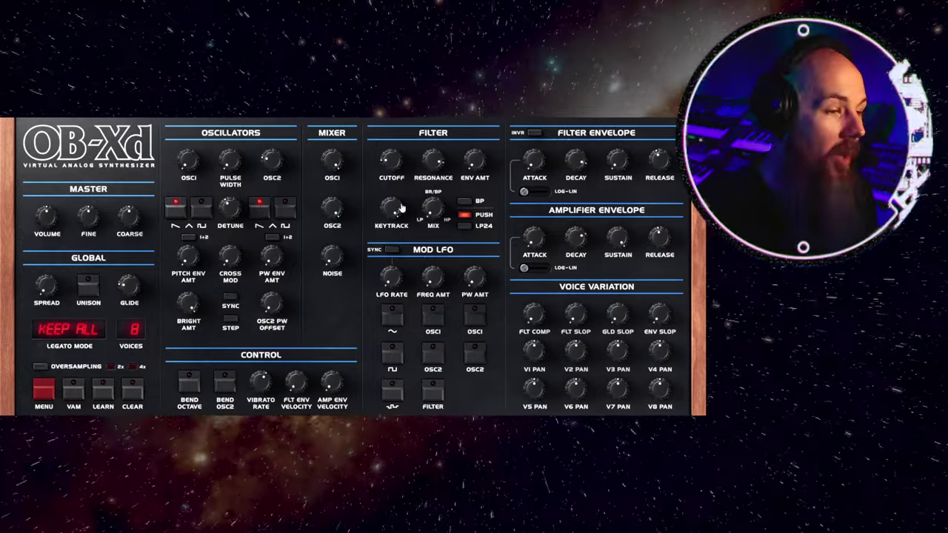
# Set the filter's keytrack to 0.52 and nudge the cutoff up slightly
pyautogui.moveTo(399, 216)
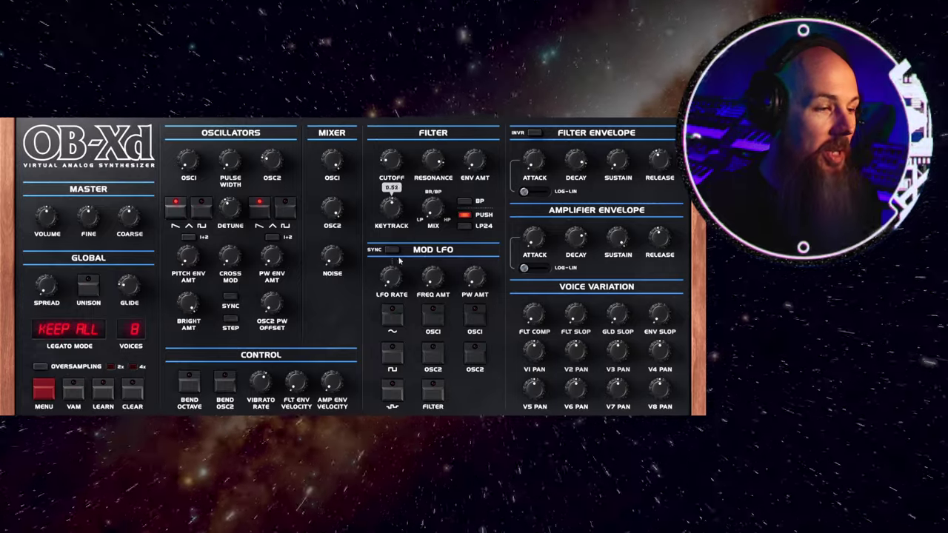
pyautogui.moveTo(393, 166); pyautogui.dragTo(392, 156)
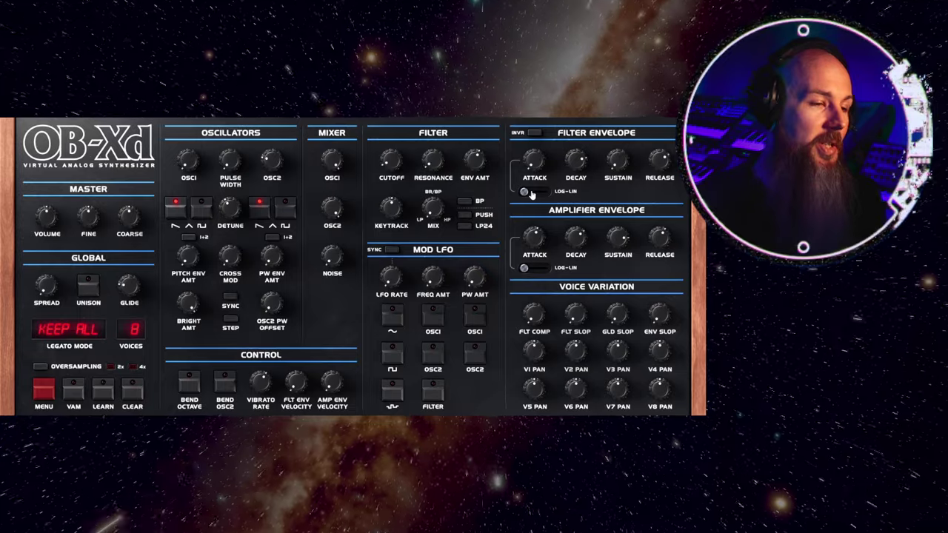
# Raise the inverted filter envelope's attack to 1.15 s and increase the filter's envelope amount
pyautogui.moveTo(531, 166)
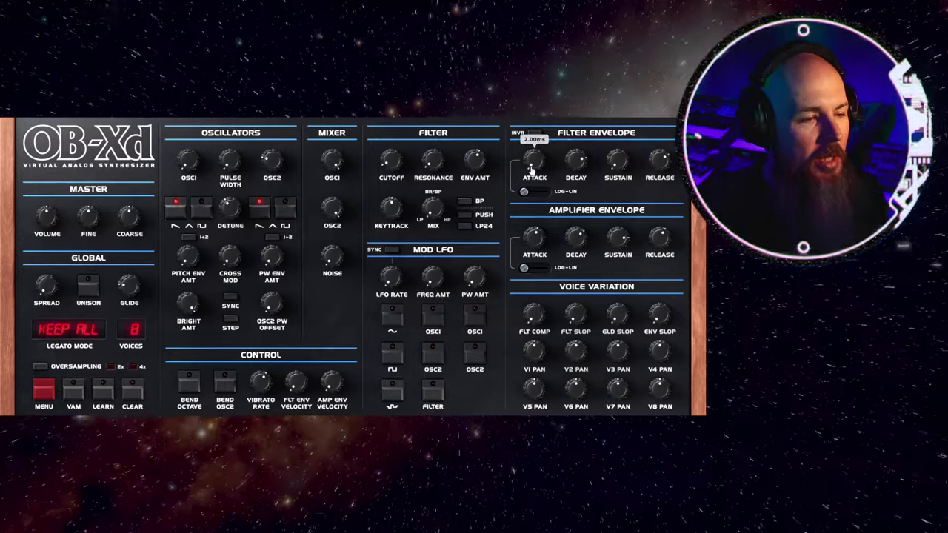
pyautogui.moveTo(531, 171)
pyautogui.mouseDown()
pyautogui.moveTo(533, 153)
pyautogui.moveTo(540, 164)
pyautogui.mouseUp()
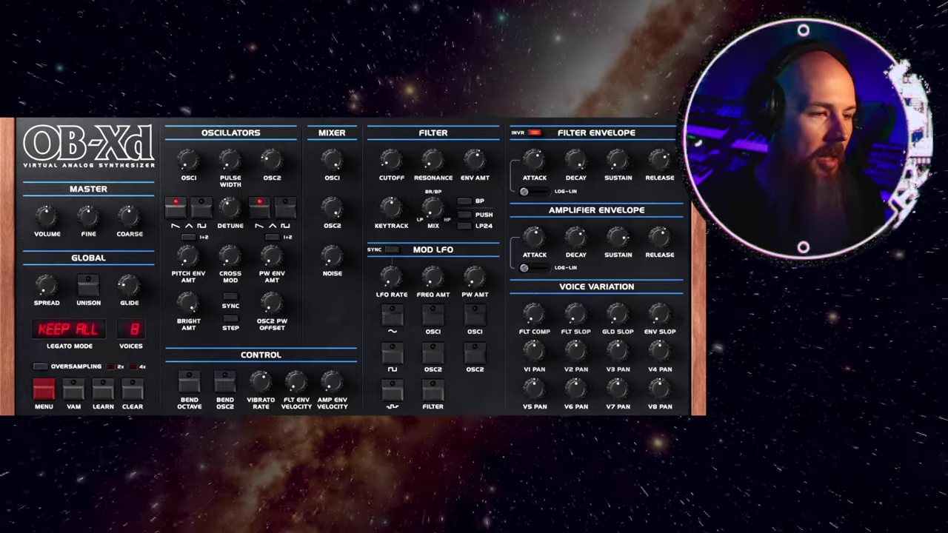
pyautogui.moveTo(477, 165); pyautogui.dragTo(479, 111)
pyautogui.moveTo(540, 174)
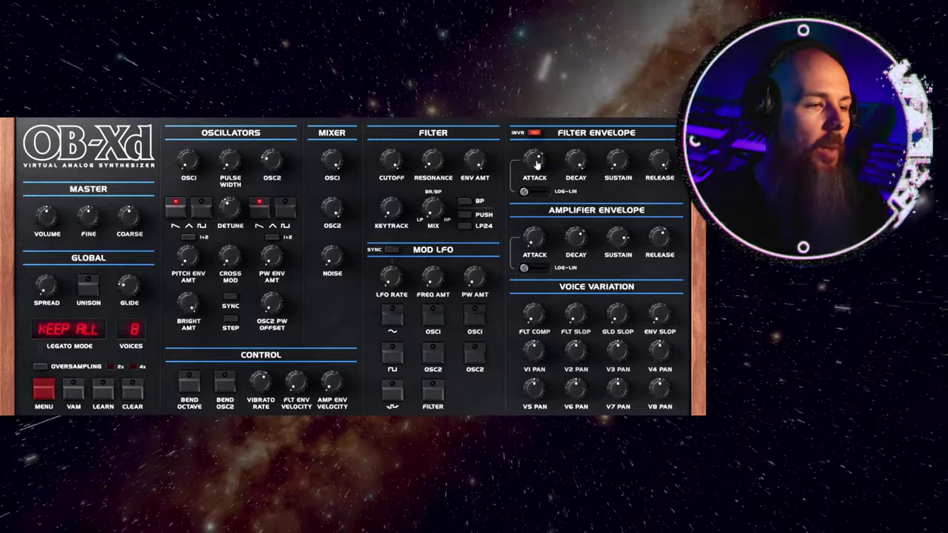
pyautogui.moveTo(542, 170)
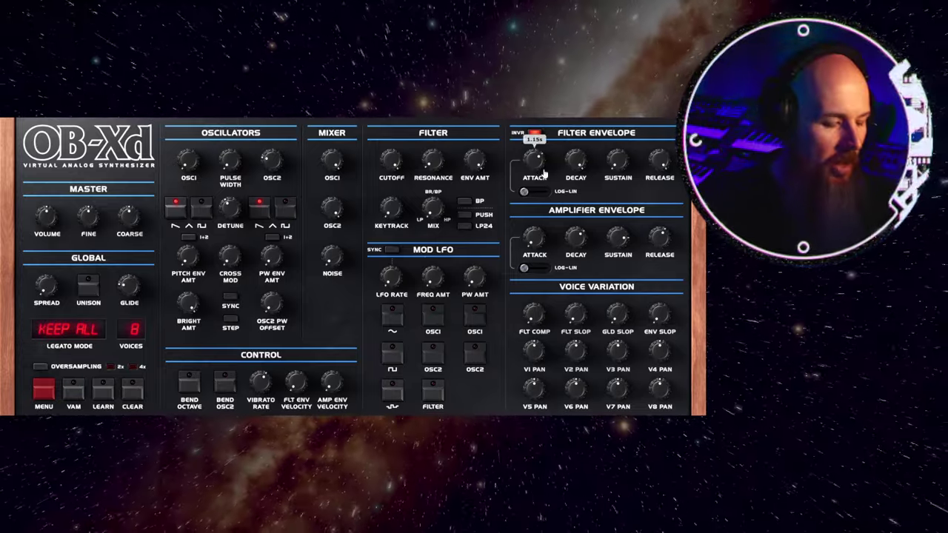
pyautogui.moveTo(530, 196)
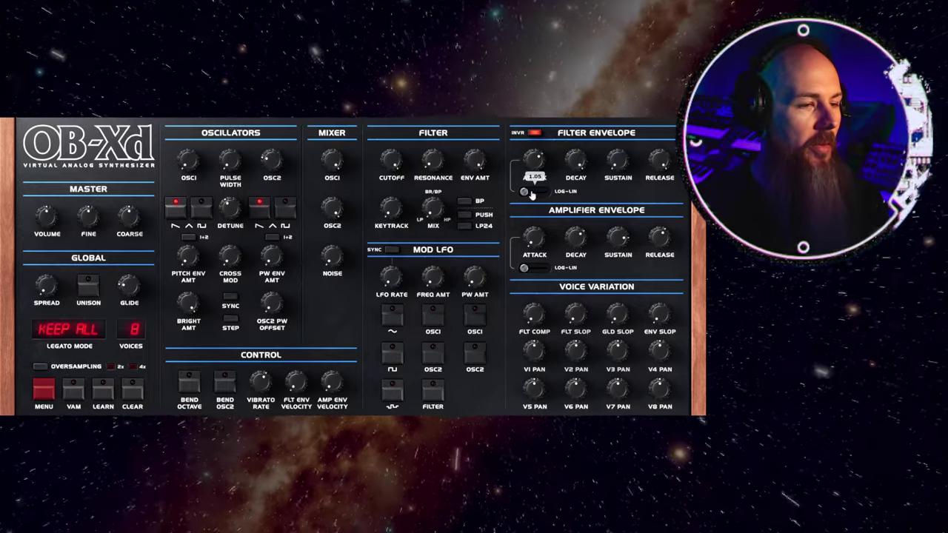
pyautogui.moveTo(430, 167)
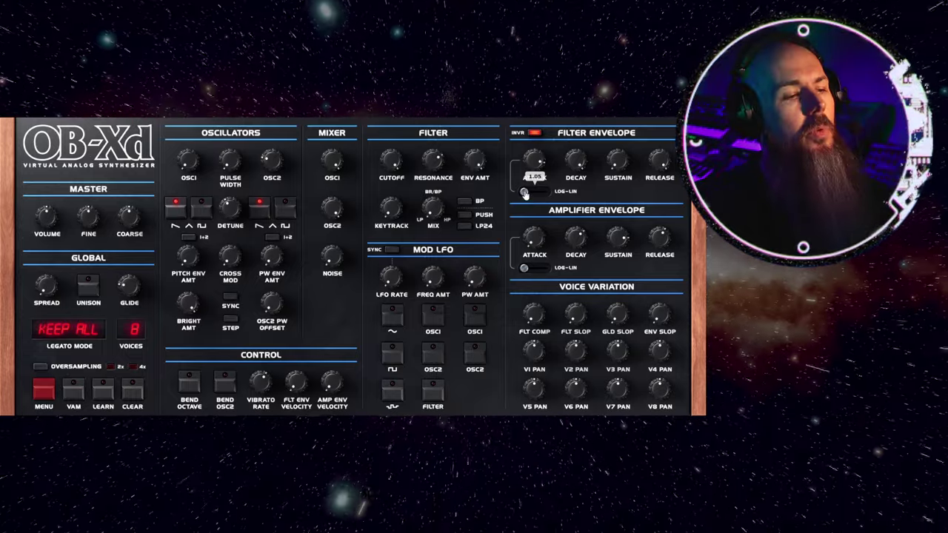
# Try the filter envelope's linear attack curve with a longer attack time, and return the curve to logarithmic
pyautogui.moveTo(525, 194); pyautogui.dragTo(560, 194)
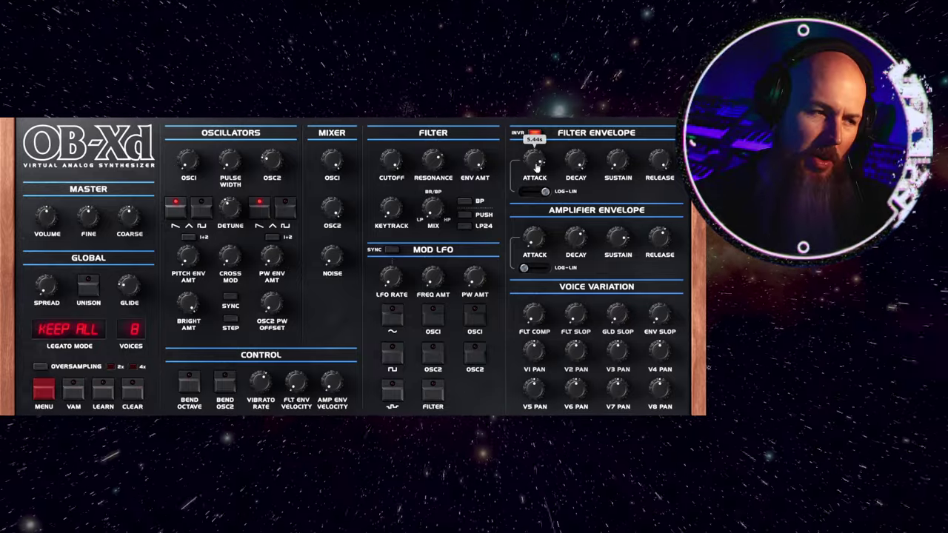
pyautogui.moveTo(536, 168); pyautogui.dragTo(539, 159)
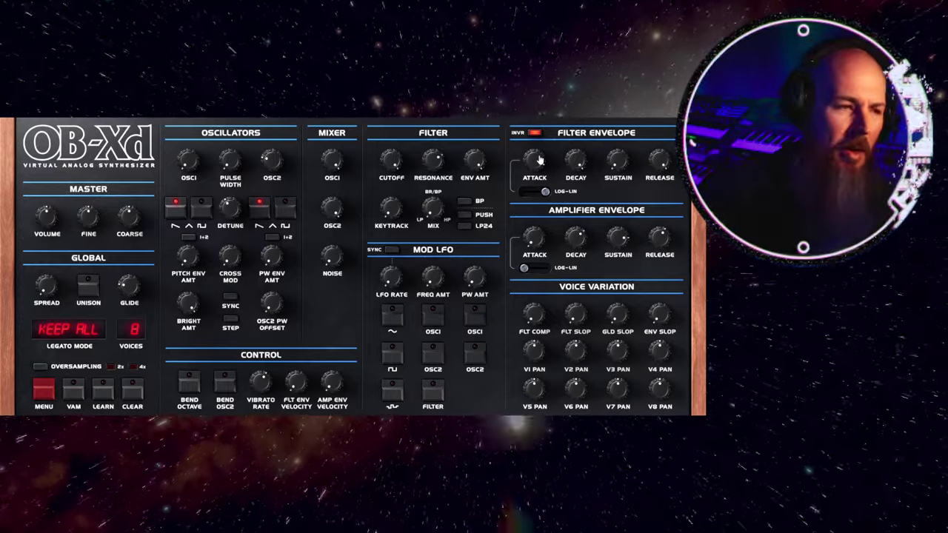
pyautogui.click(541, 192)
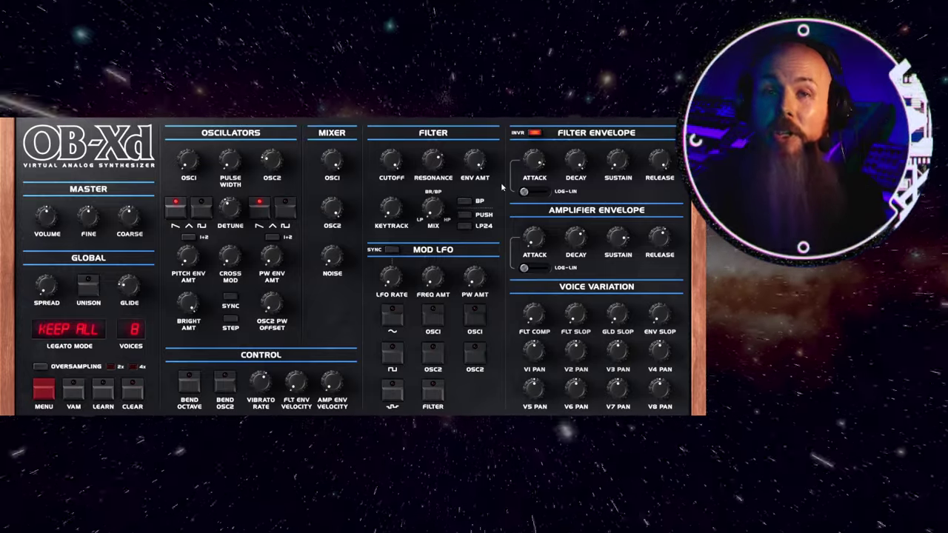
# Turn off filter envelope inversion, and try the mod LFO's sync with the square waveform
pyautogui.click(533, 132)
pyautogui.click(390, 250)
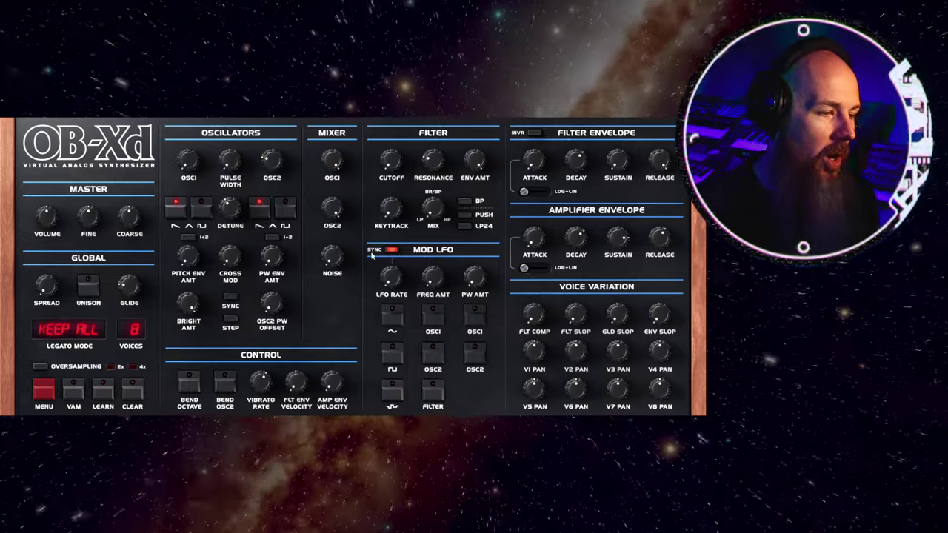
pyautogui.click(393, 359)
# Set the mod LFO's rate to 3.37 Hz and turn on its sync
pyautogui.moveTo(398, 284)
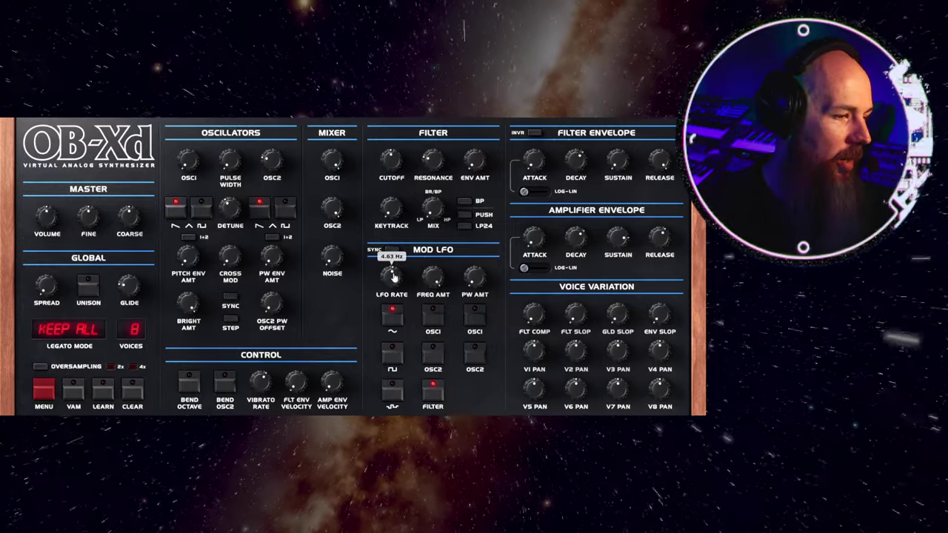
pyautogui.moveTo(395, 279); pyautogui.dragTo(374, 280)
pyautogui.moveTo(399, 294)
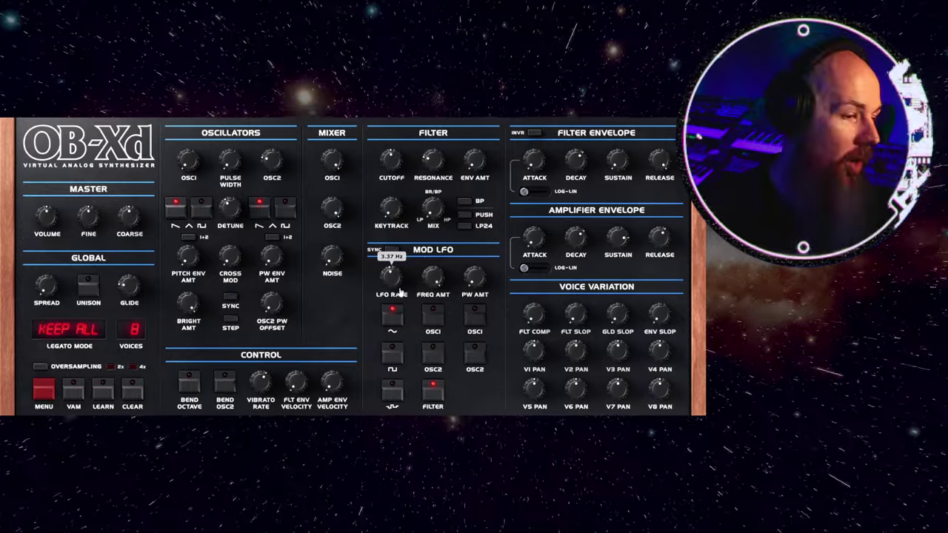
pyautogui.click(391, 250)
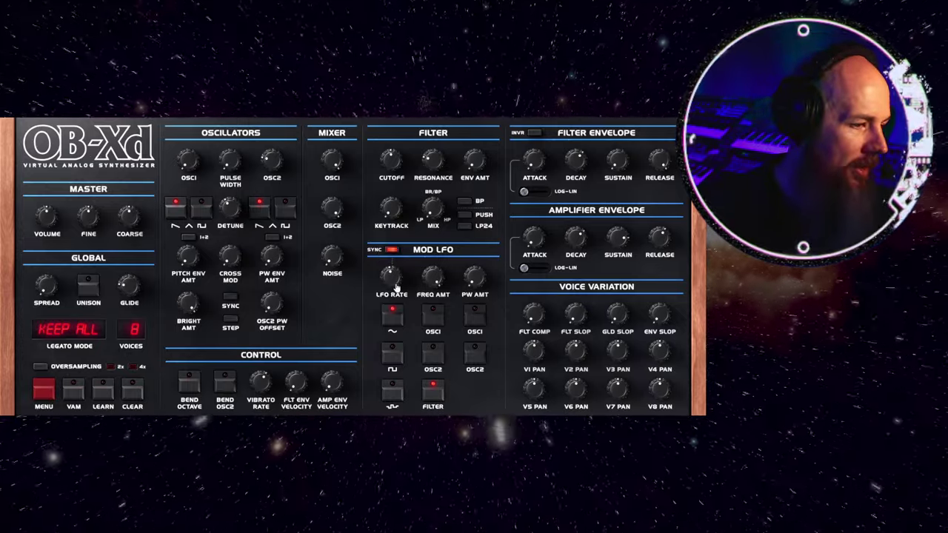
pyautogui.moveTo(397, 289)
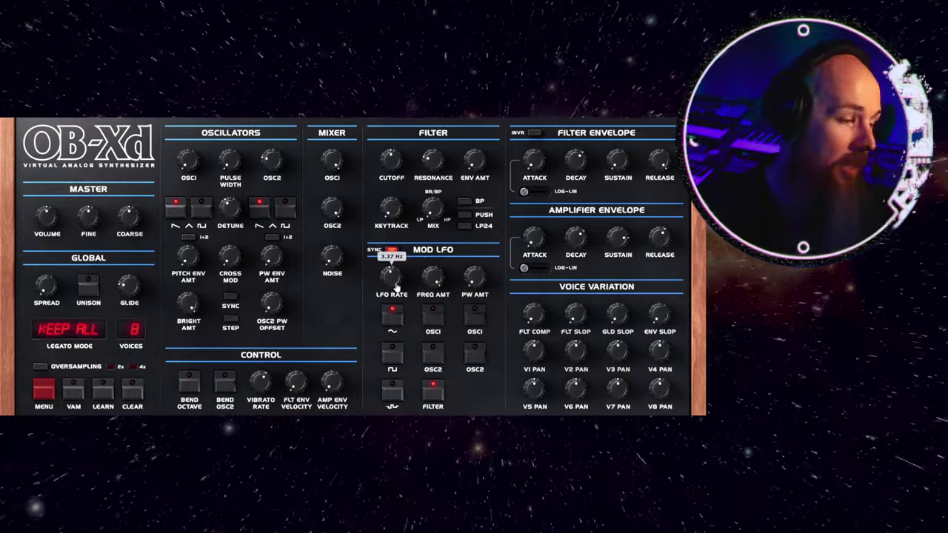
# Raise the synced mod LFO's rate, and apply its square waveform to the frequency of OSC1 and OSC2
pyautogui.moveTo(396, 287); pyautogui.dragTo(396, 278)
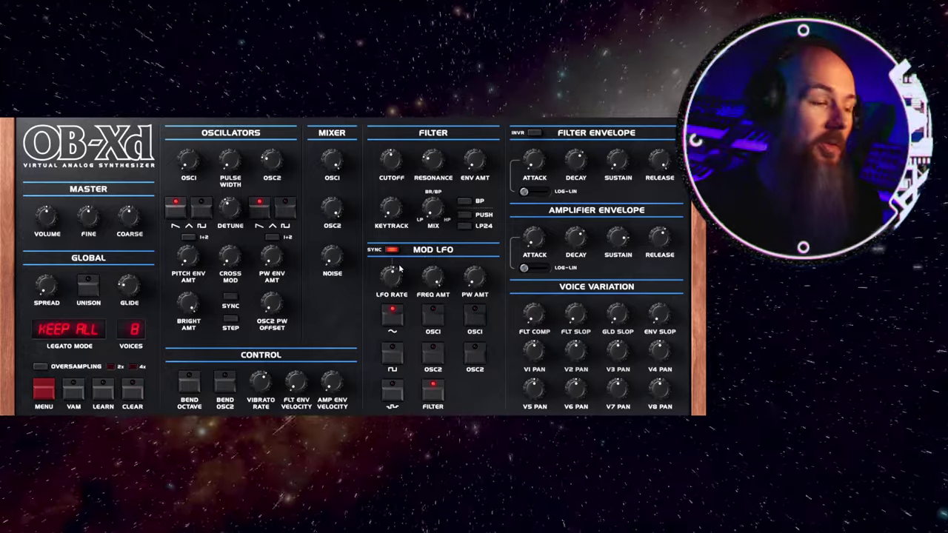
pyautogui.click(392, 352)
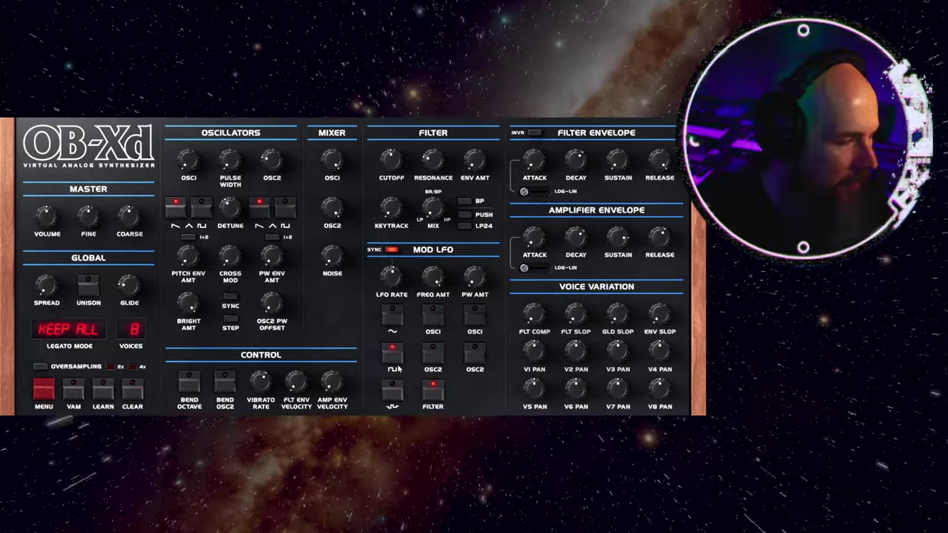
pyautogui.click(430, 315)
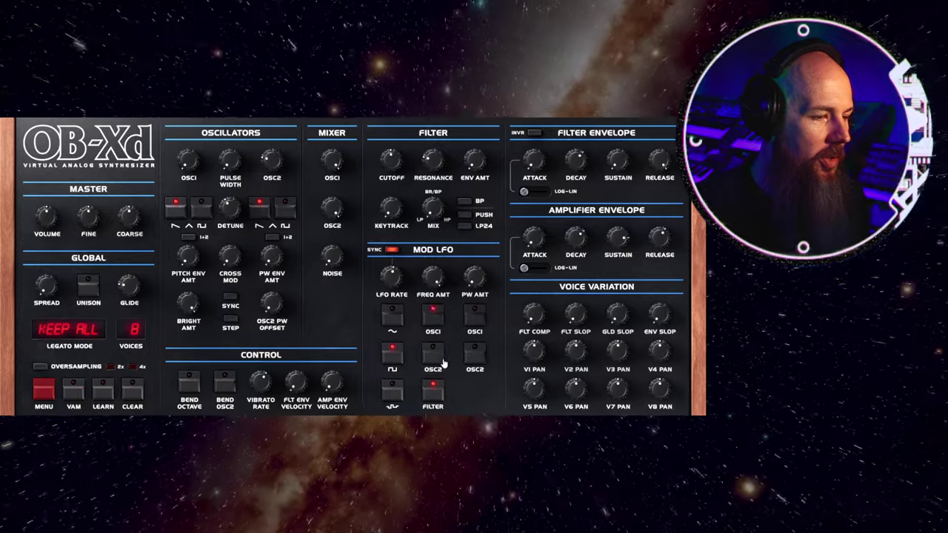
pyautogui.click(440, 360)
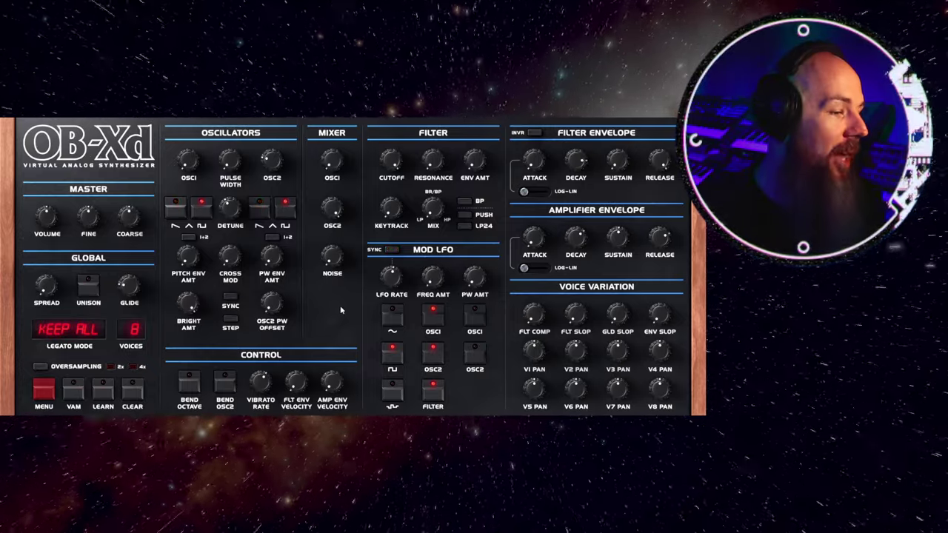
# Lower OSC2's level in the mixer, and adjust the oscillators' pulse width, trying 0.32 before reducing it
pyautogui.moveTo(275, 264)
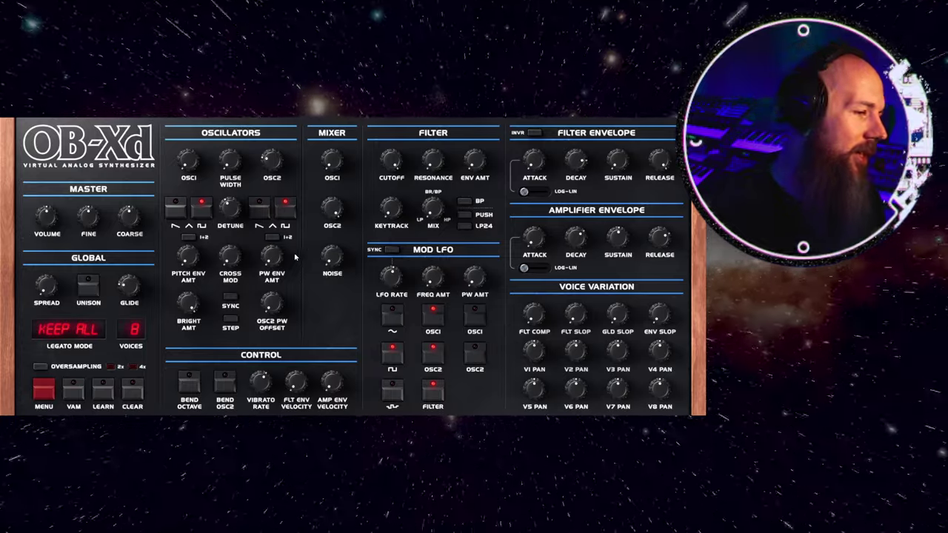
pyautogui.moveTo(326, 209); pyautogui.dragTo(326, 246)
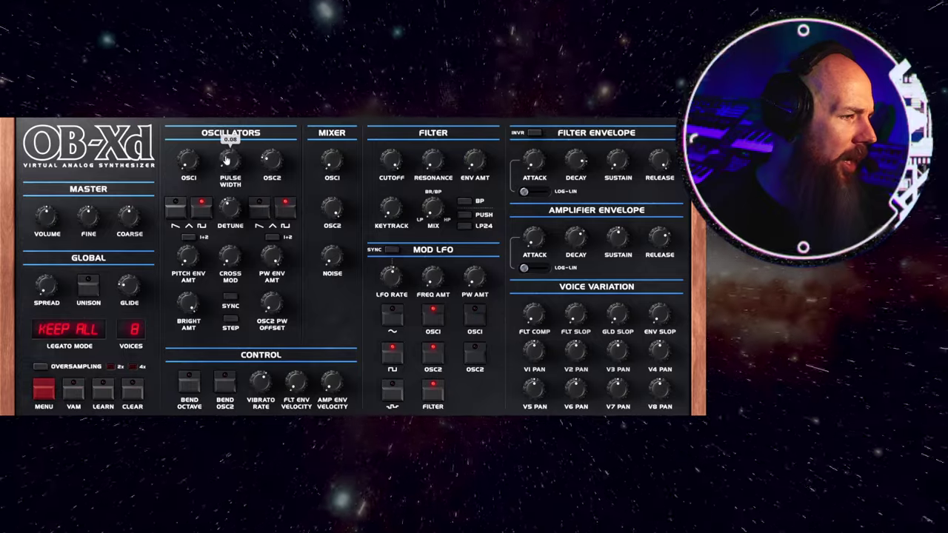
pyautogui.moveTo(227, 159)
pyautogui.mouseDown()
pyautogui.moveTo(226, 140)
pyautogui.moveTo(229, 169)
pyautogui.moveTo(231, 146)
pyautogui.mouseUp()
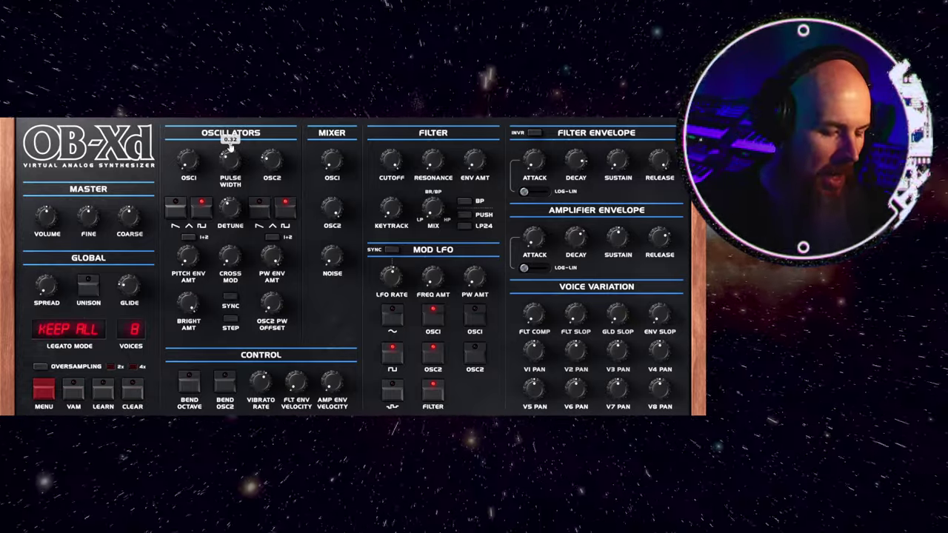
pyautogui.moveTo(230, 148)
pyautogui.mouseDown()
pyautogui.moveTo(232, 177)
pyautogui.moveTo(232, 166)
pyautogui.mouseUp()
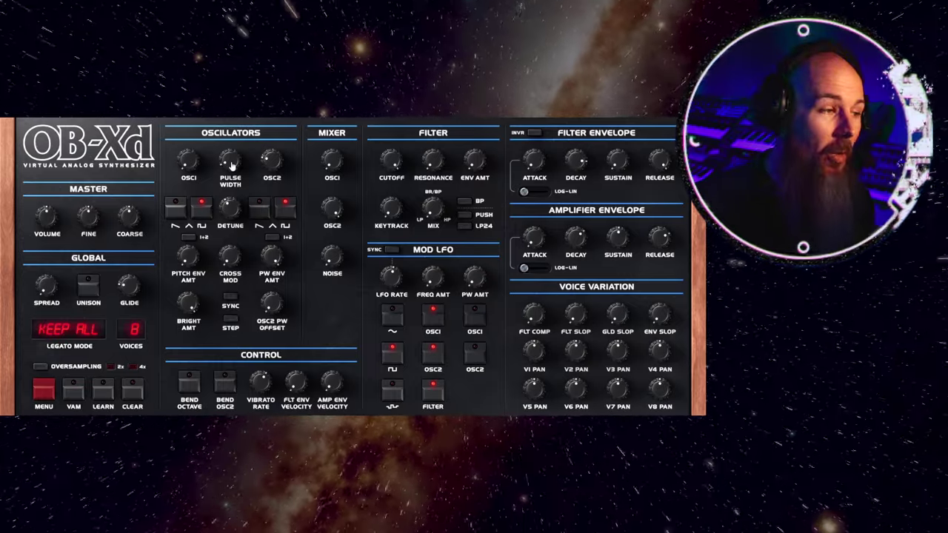
# Fade out OSC2 against a raised OSC1 in the mixer, and bring OSC2 back up with OSC1 slightly lower
pyautogui.moveTo(335, 210); pyautogui.dragTo(341, 364)
pyautogui.moveTo(338, 167); pyautogui.dragTo(336, 96)
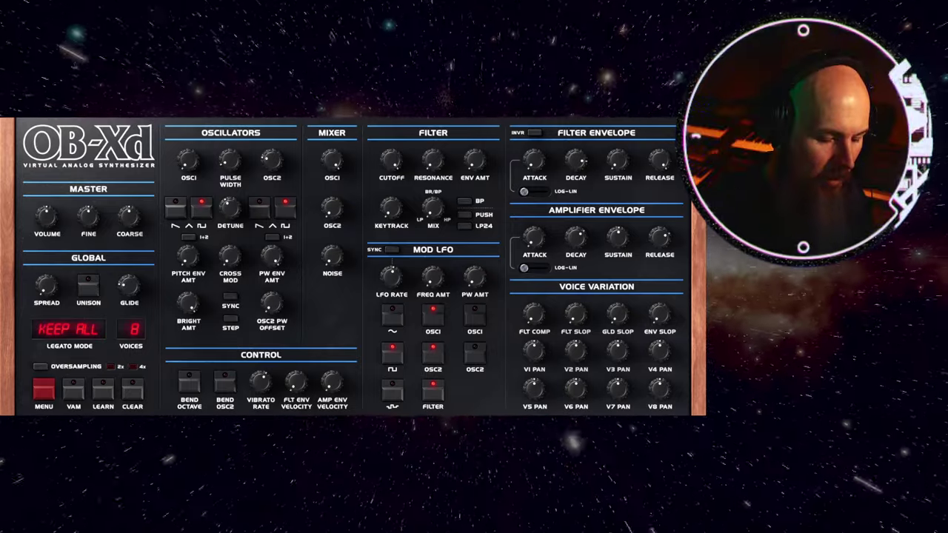
pyautogui.moveTo(338, 210); pyautogui.dragTo(338, 111)
pyautogui.moveTo(339, 158); pyautogui.dragTo(339, 177)
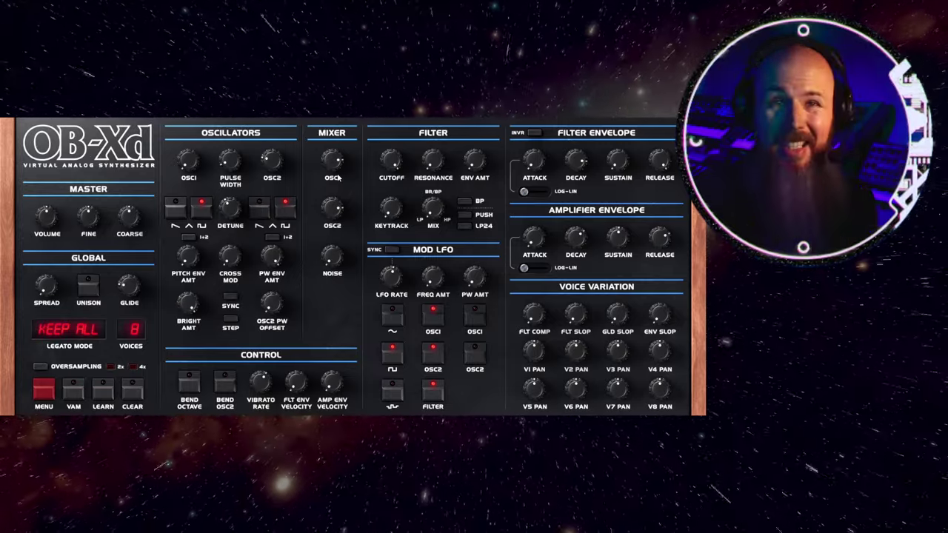
# Apply the pulse-width envelope to both oscillators and raise OSC2's pulse-width offset
pyautogui.click(273, 238)
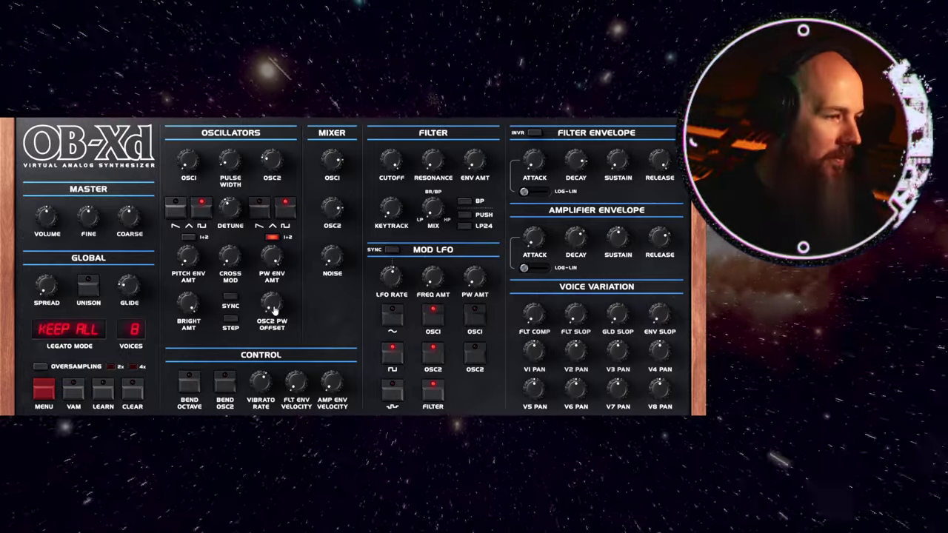
pyautogui.moveTo(274, 312)
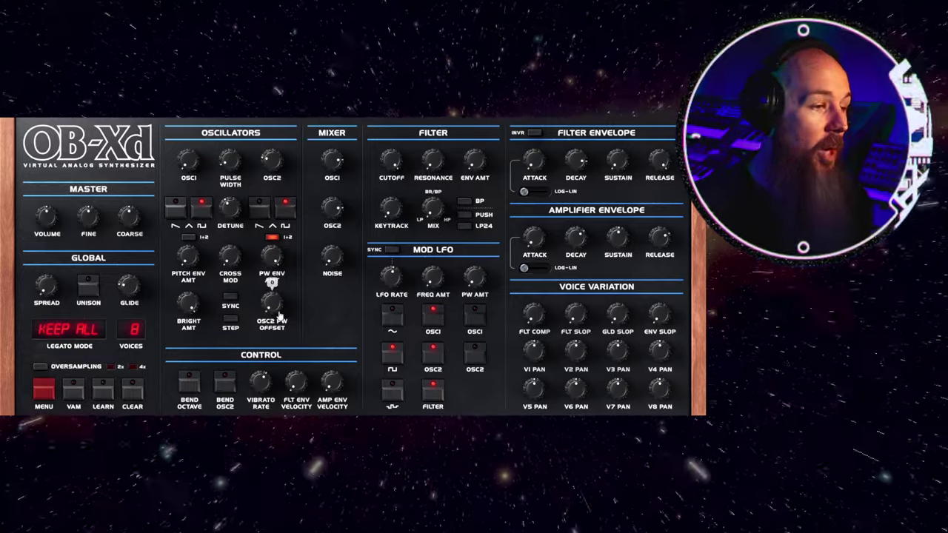
pyautogui.moveTo(273, 311); pyautogui.dragTo(273, 299)
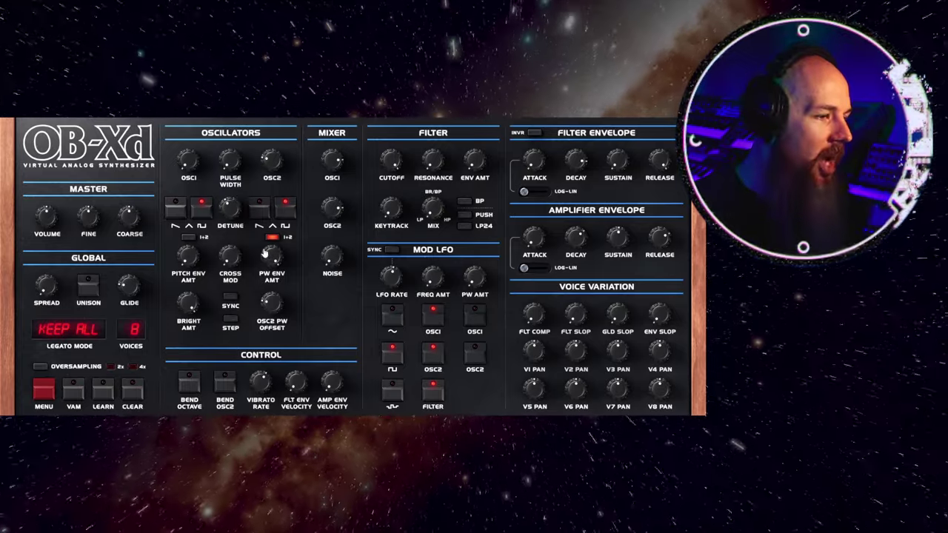
pyautogui.moveTo(276, 309)
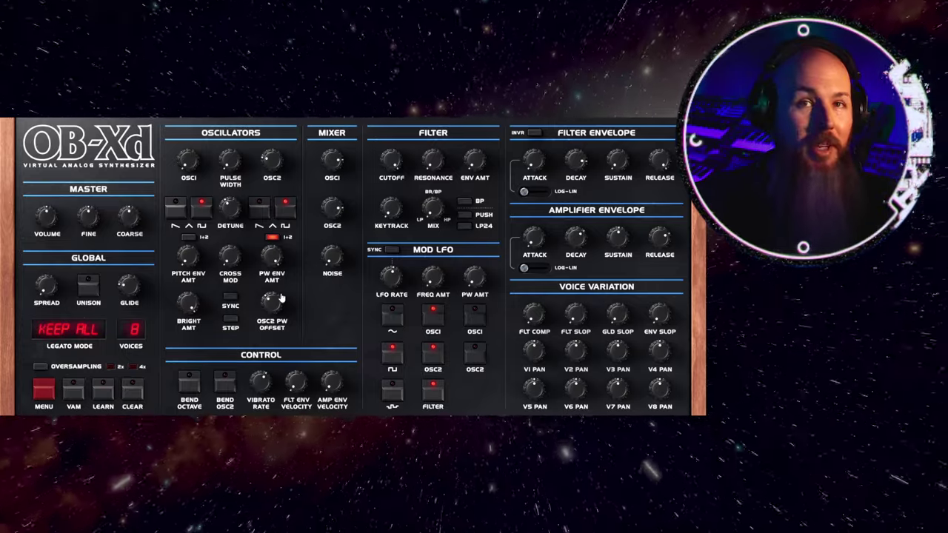
# Route the mod LFO's pulse-width modulation to both OSC1 and OSC2
pyautogui.click(476, 352)
pyautogui.click(476, 314)
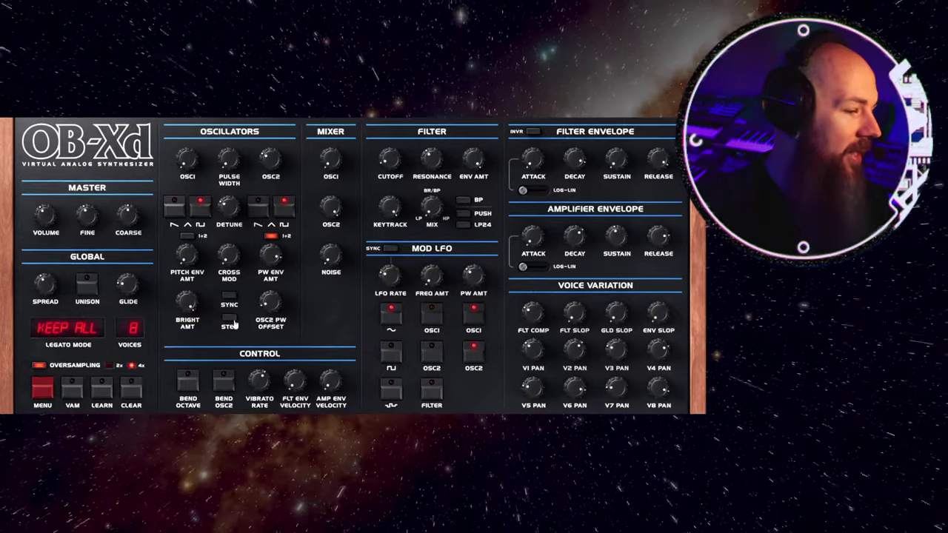
# Switch the oscillator pitch step on and off, and try free OSC2 tunings around -9.4 semitones
pyautogui.click(230, 319)
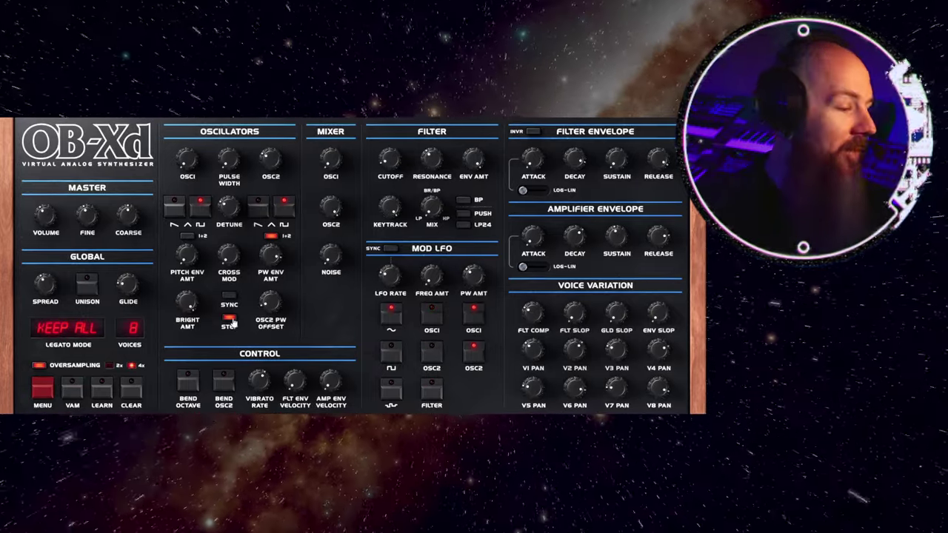
pyautogui.click(231, 321)
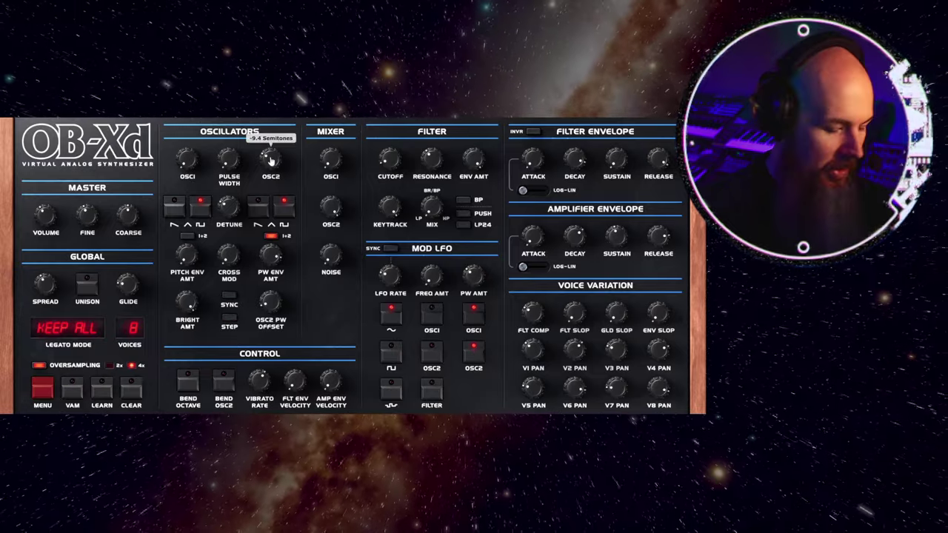
pyautogui.moveTo(271, 161)
pyautogui.mouseDown()
pyautogui.moveTo(275, 149)
pyautogui.moveTo(276, 161)
pyautogui.mouseUp()
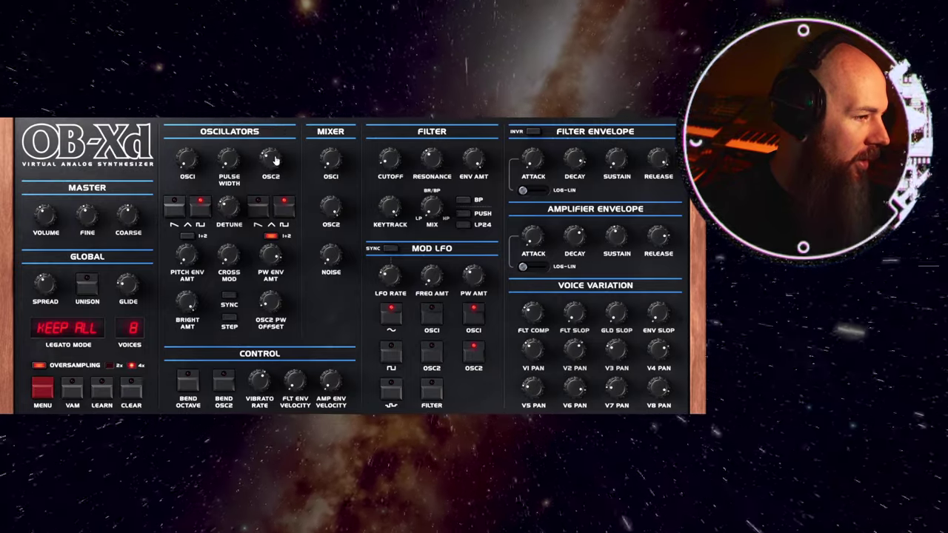
pyautogui.moveTo(272, 164); pyautogui.dragTo(268, 159)
# Tune OSC2 to -7.0 semitones with pitch step on, and switch step off
pyautogui.click(230, 317)
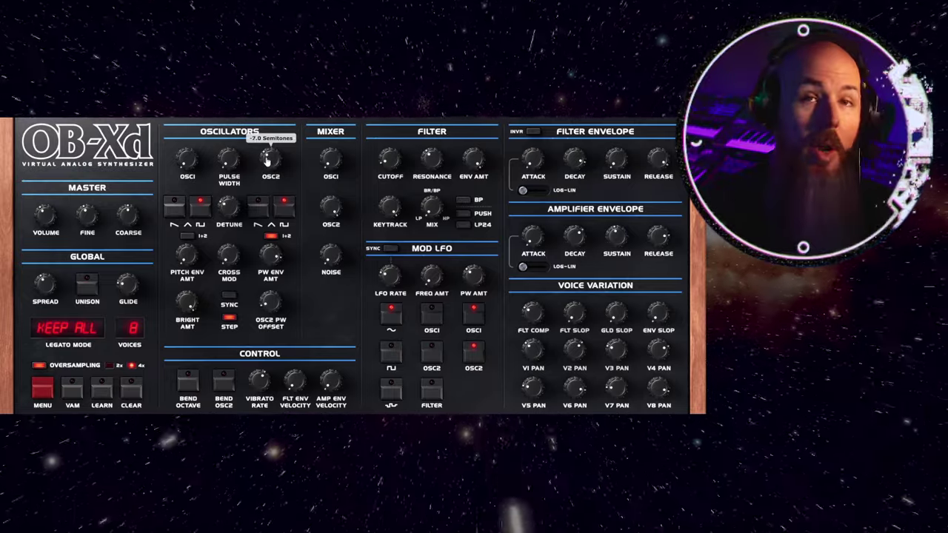
pyautogui.moveTo(339, 170)
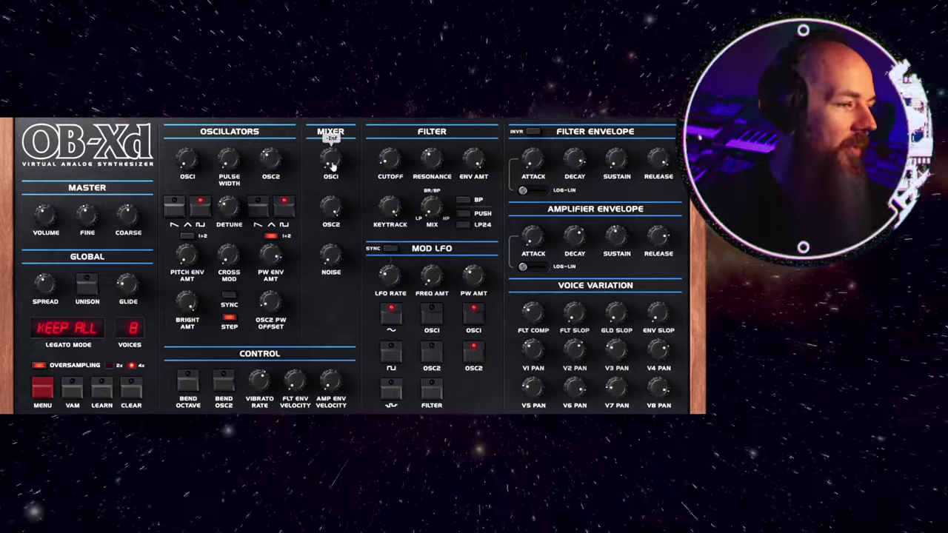
pyautogui.moveTo(267, 164)
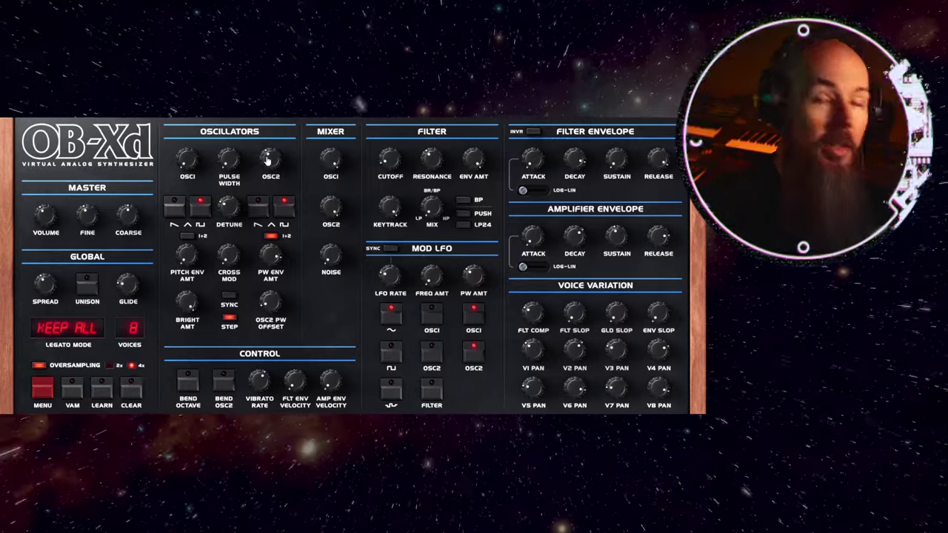
pyautogui.click(229, 320)
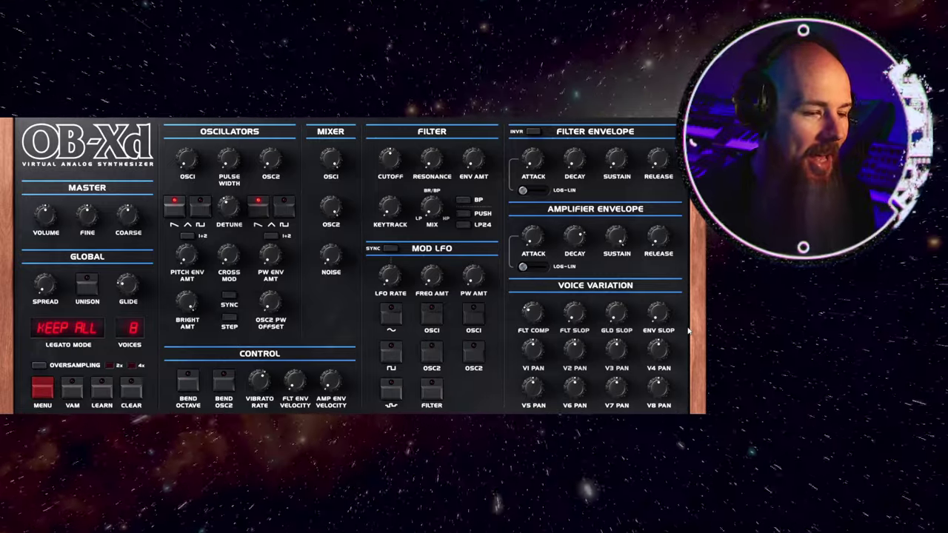
# Raise the voice variation's filter slop and envelope slop, and reset the filter comp to 0
pyautogui.moveTo(575, 319); pyautogui.dragTo(572, 270)
pyautogui.moveTo(658, 324); pyautogui.dragTo(661, 274)
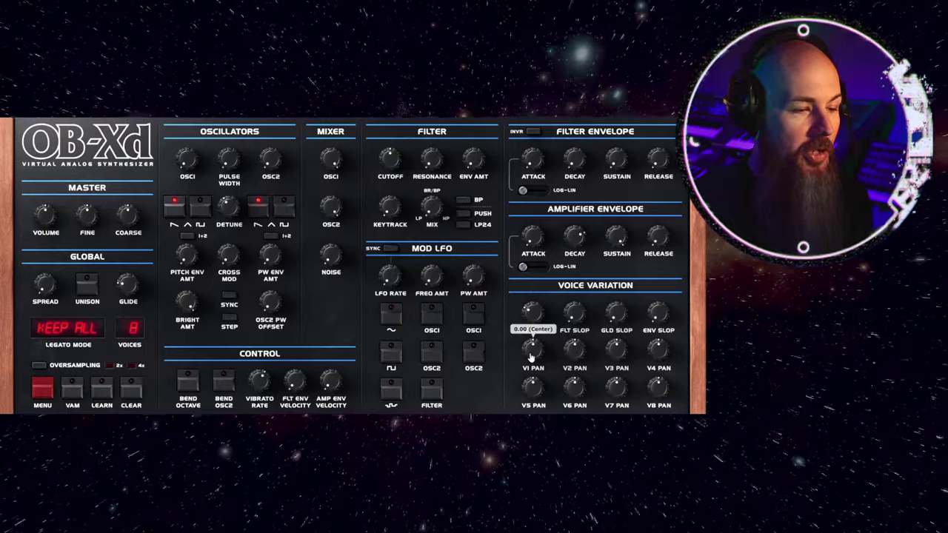
pyautogui.moveTo(577, 355)
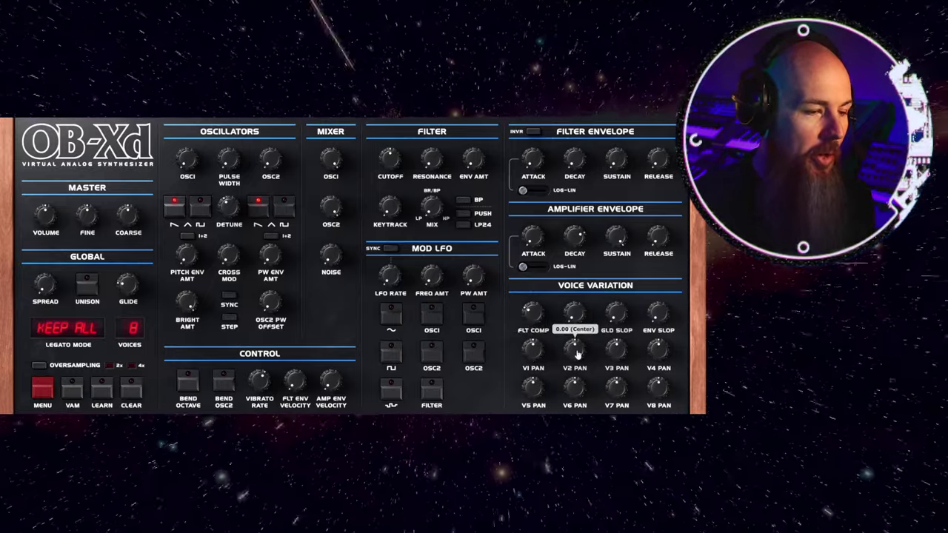
pyautogui.moveTo(538, 320)
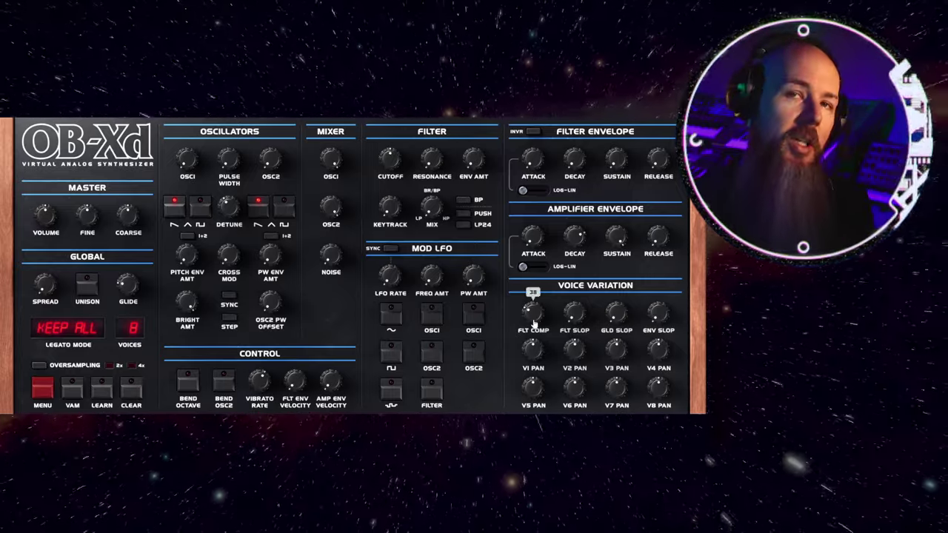
pyautogui.doubleClick(533, 318)
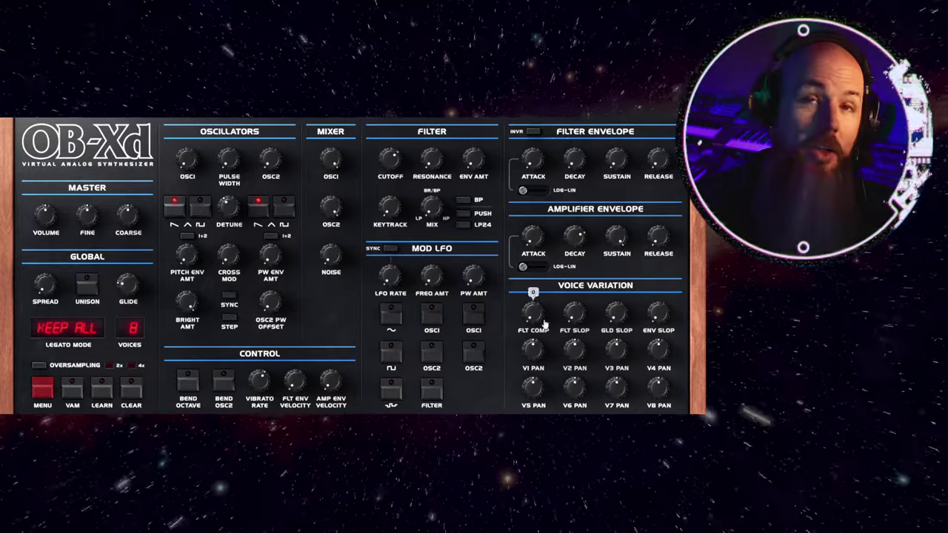
# Check the filter's cutoff and increase its resonance
pyautogui.moveTo(392, 162)
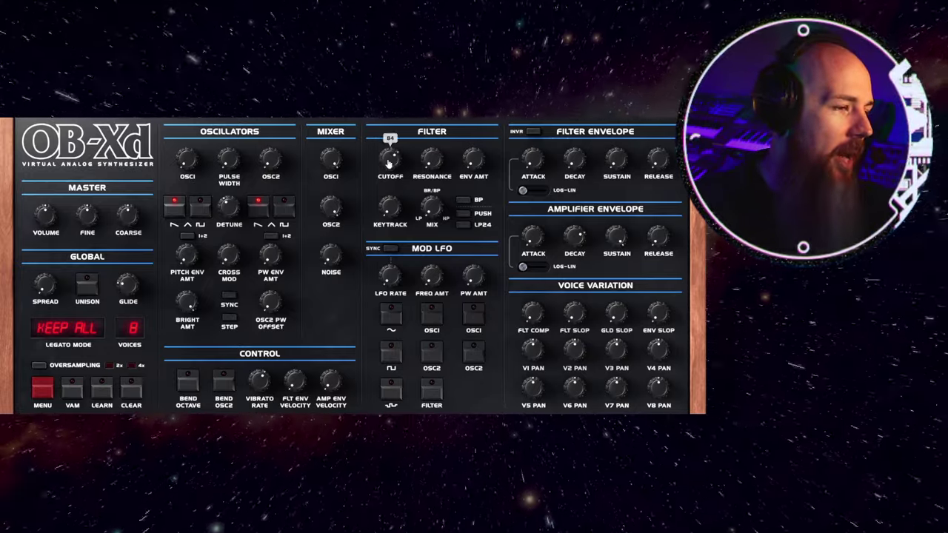
pyautogui.moveTo(434, 162)
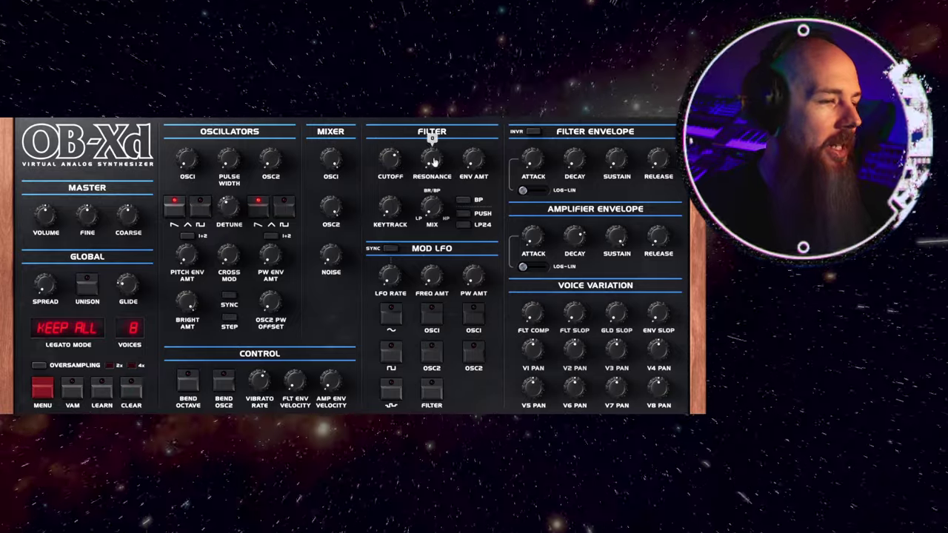
pyautogui.moveTo(434, 163); pyautogui.dragTo(433, 66)
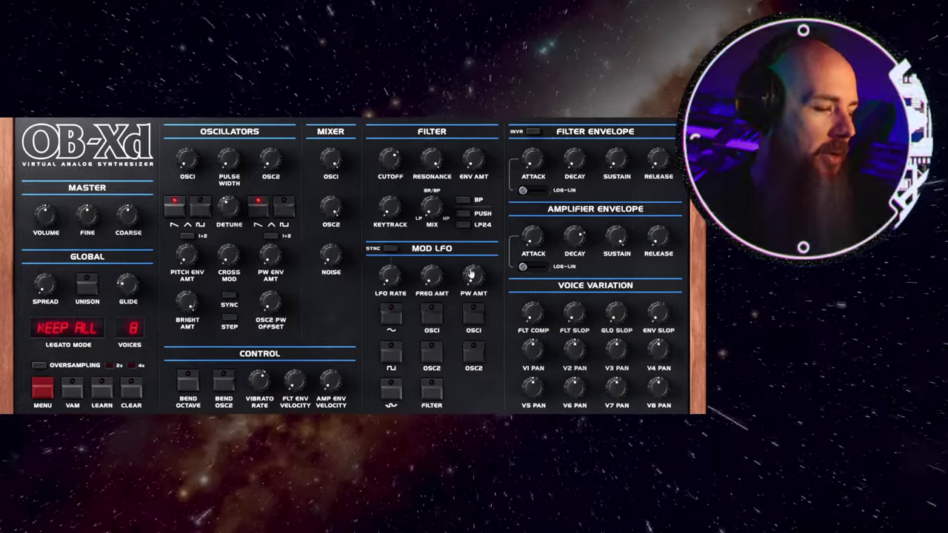
# Try the filter comp at 127 and turn it back down
pyautogui.moveTo(531, 320)
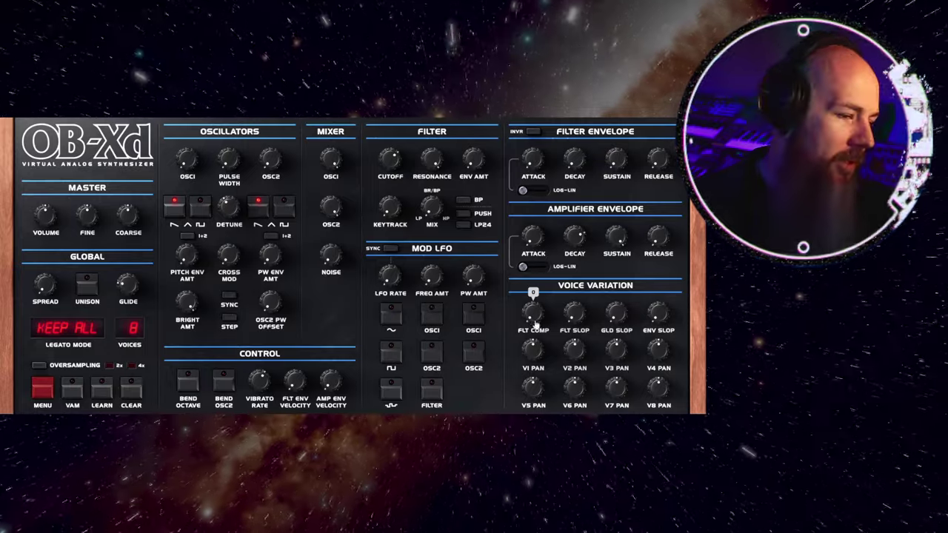
pyautogui.moveTo(532, 321); pyautogui.dragTo(531, 304)
pyautogui.moveTo(532, 241); pyautogui.dragTo(536, 202)
pyautogui.moveTo(535, 320)
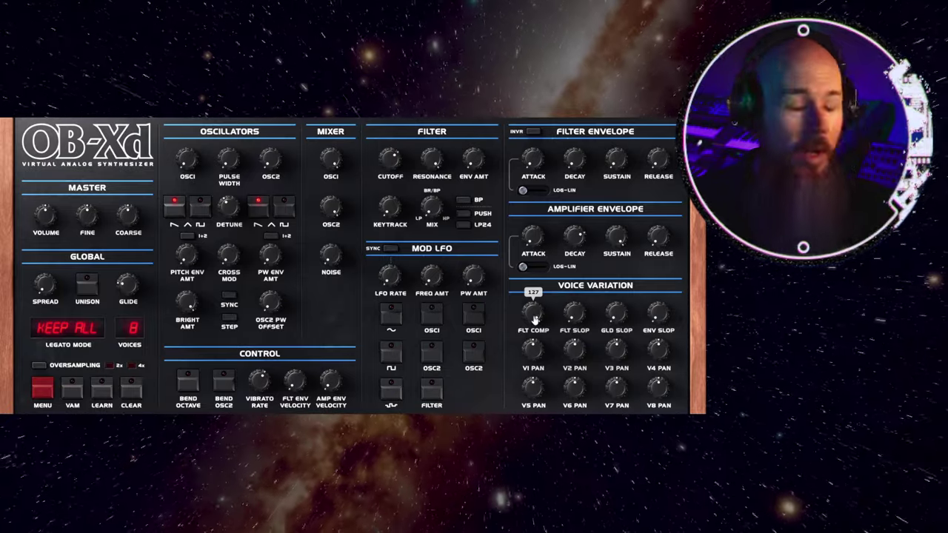
pyautogui.moveTo(535, 319); pyautogui.dragTo(535, 317)
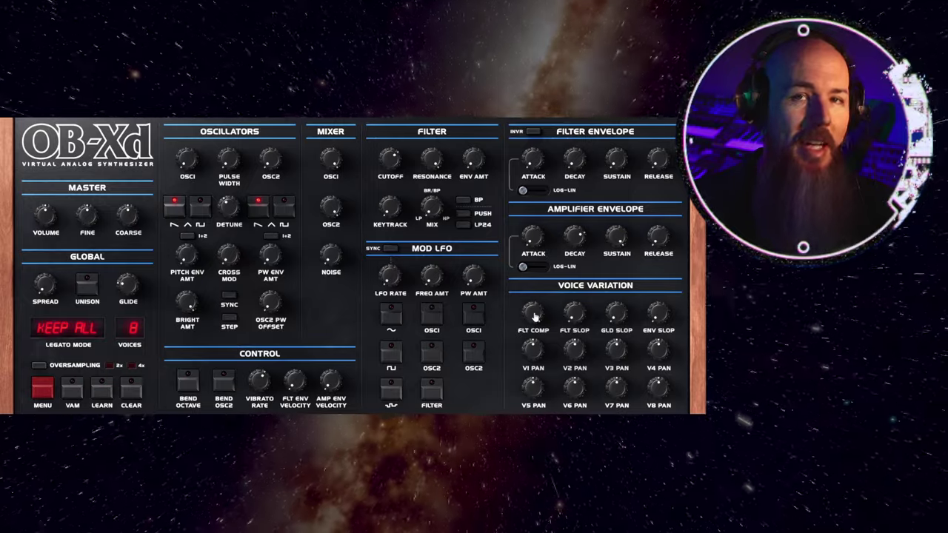
pyautogui.moveTo(535, 318); pyautogui.dragTo(531, 416)
# Fine-tune the filter's cutoff to 83
pyautogui.moveTo(390, 161); pyautogui.dragTo(389, 164)
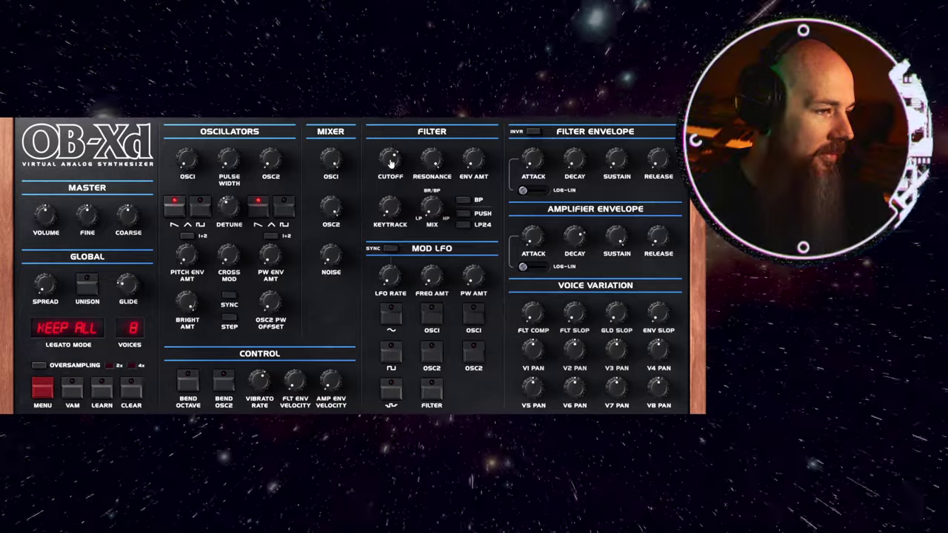
pyautogui.moveTo(391, 162); pyautogui.dragTo(390, 164)
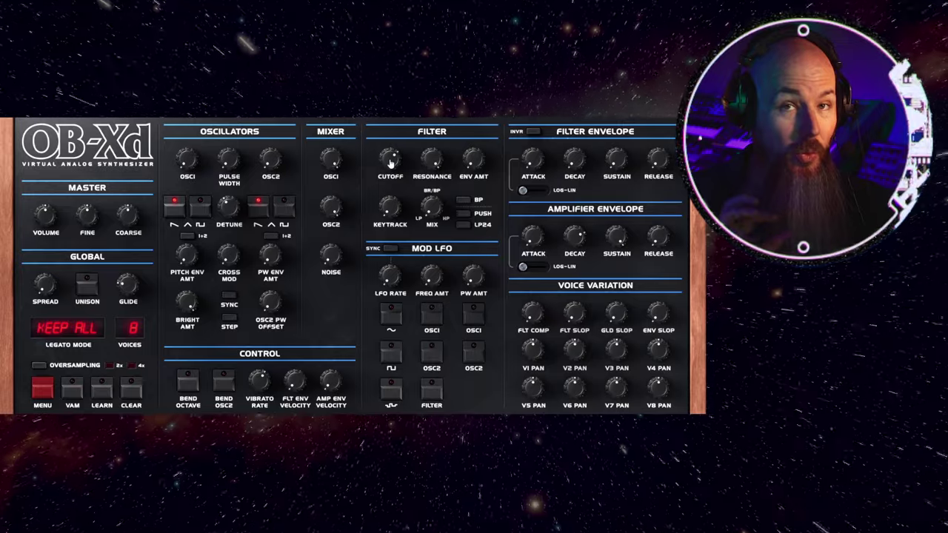
pyautogui.moveTo(391, 163); pyautogui.dragTo(391, 160)
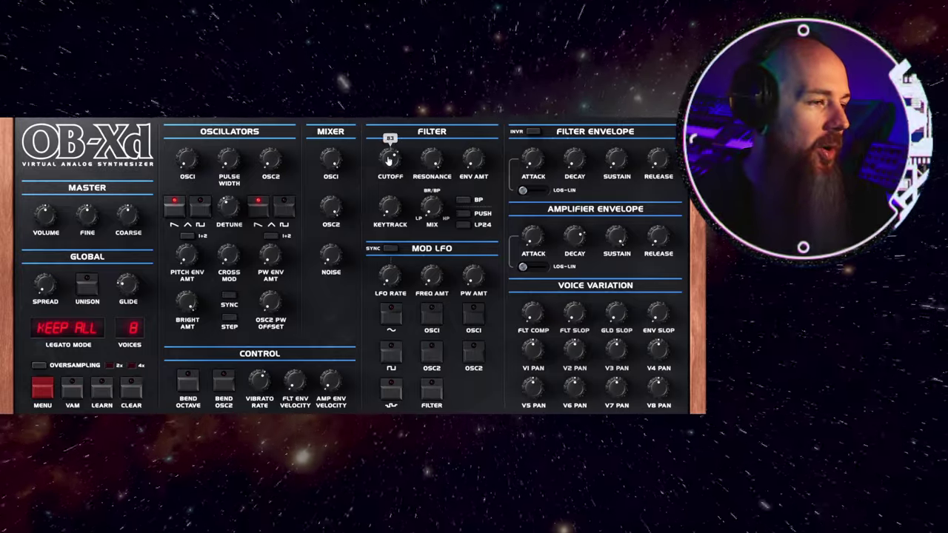
# Turn down the voice variation's filter comp
pyautogui.moveTo(534, 319)
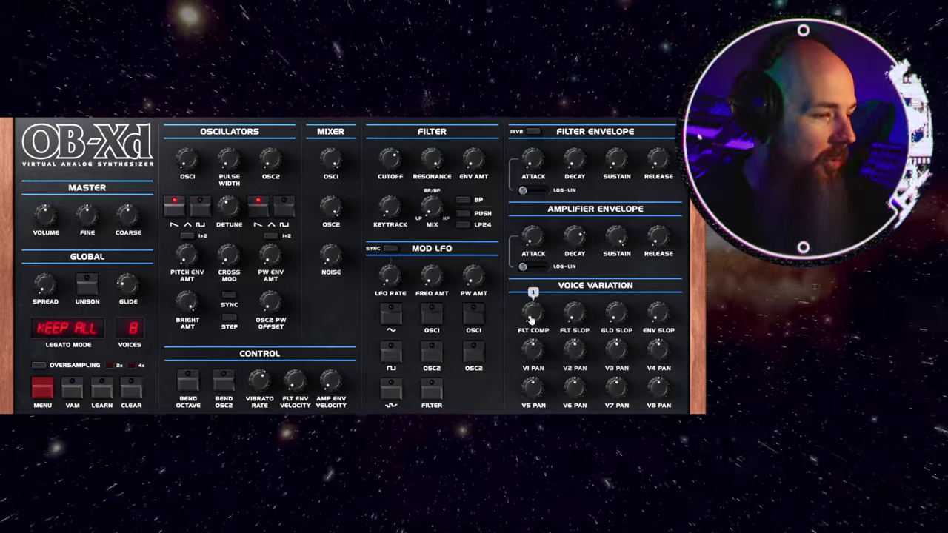
pyautogui.moveTo(538, 319); pyautogui.dragTo(514, 340)
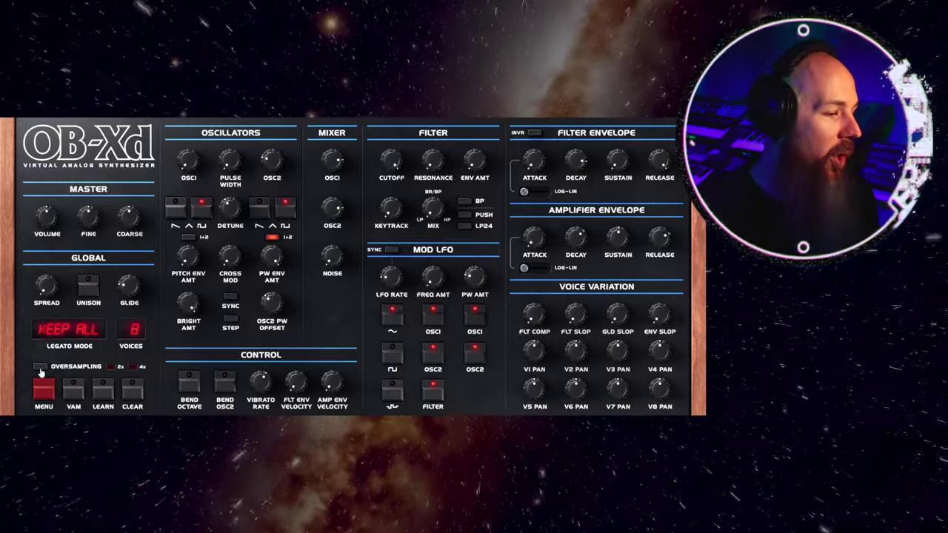
# Cycle the oversampling through 2x, 4x and off, and finish with it set to 4x
pyautogui.click(40, 367)
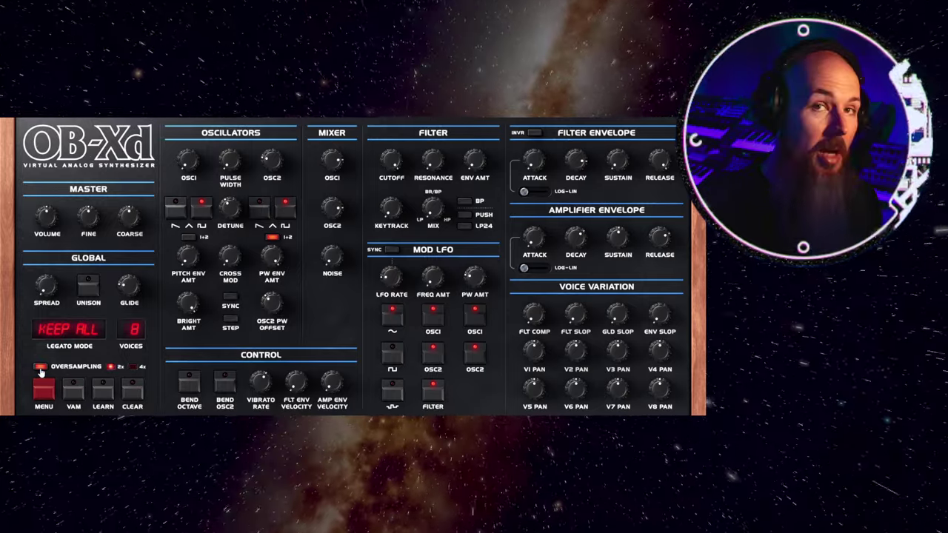
pyautogui.click(40, 367)
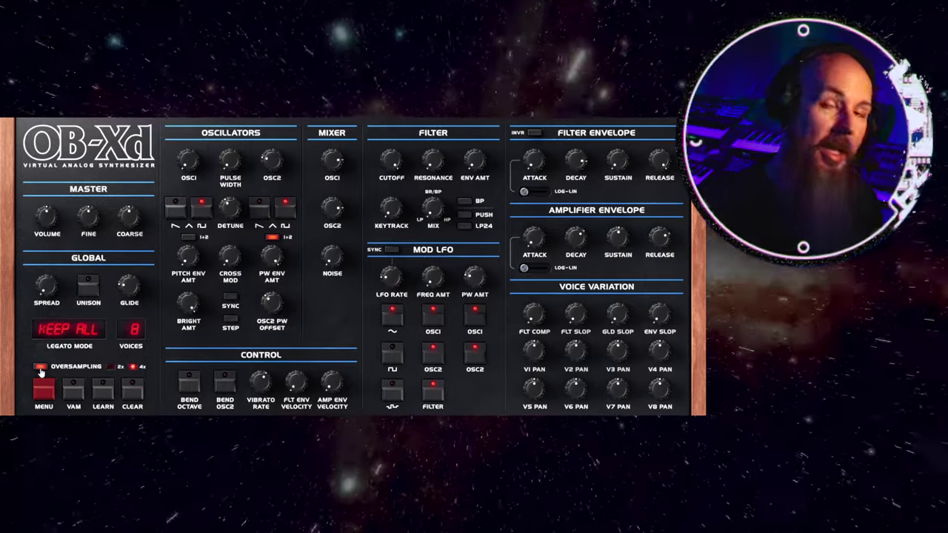
pyautogui.click(40, 367)
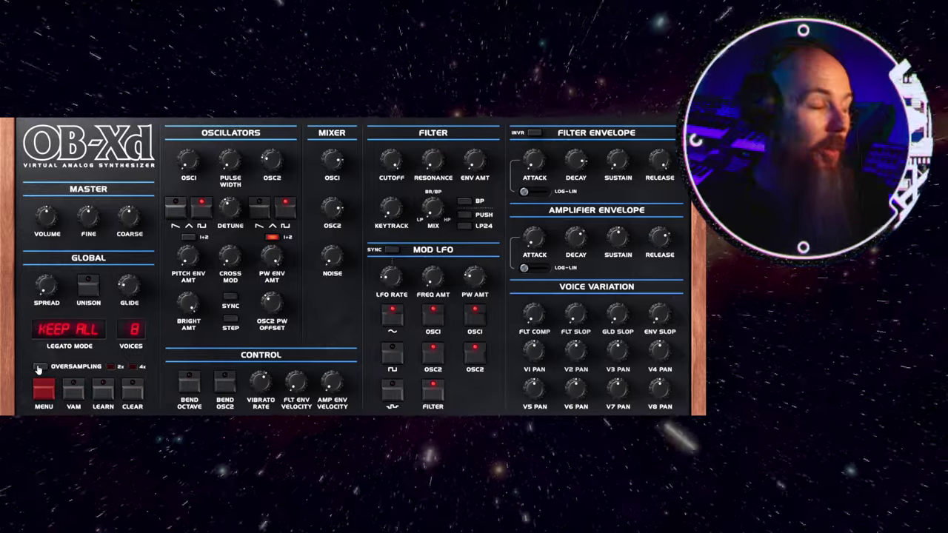
pyautogui.click(40, 367)
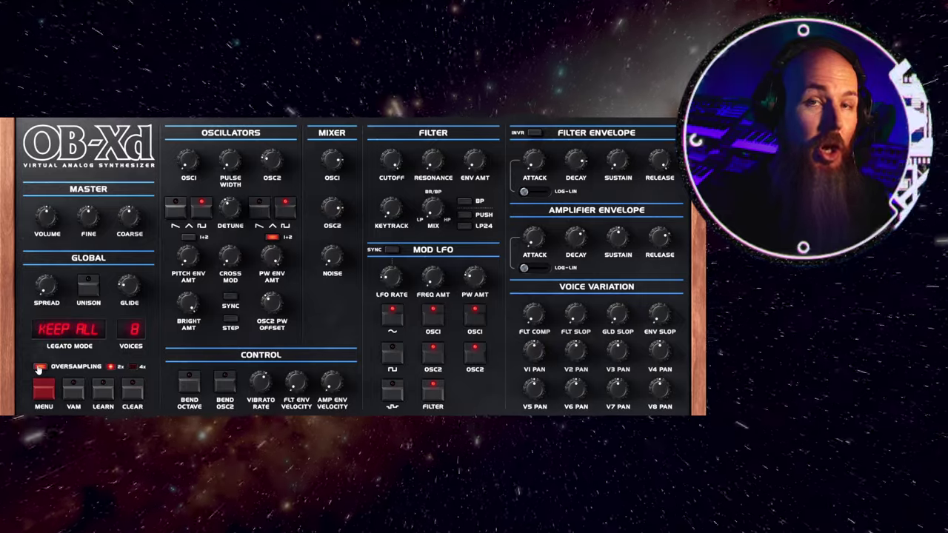
pyautogui.click(40, 367)
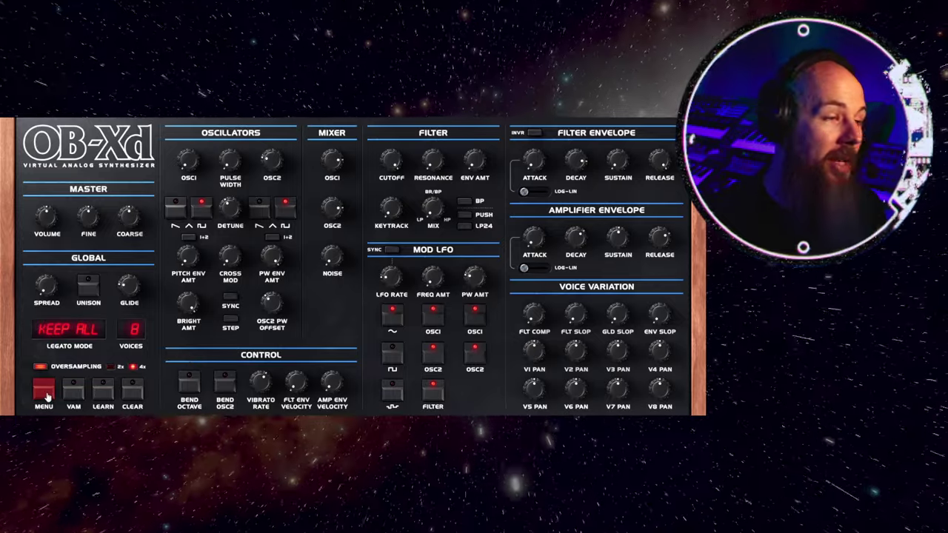
# Look through the available banks and programs, and turn on the preset bar
pyautogui.click(46, 396)
pyautogui.click(44, 400)
pyautogui.click(45, 401)
pyautogui.moveTo(65, 359)
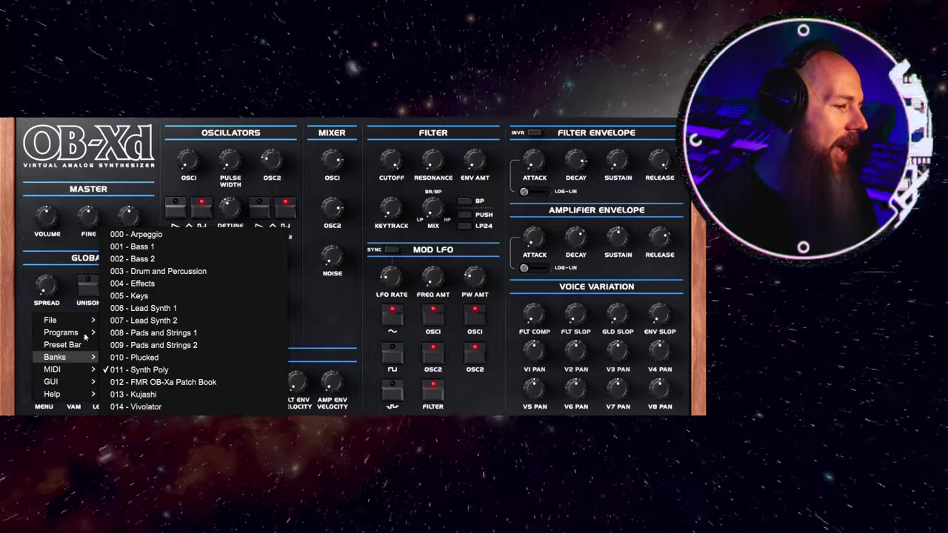
pyautogui.moveTo(83, 334)
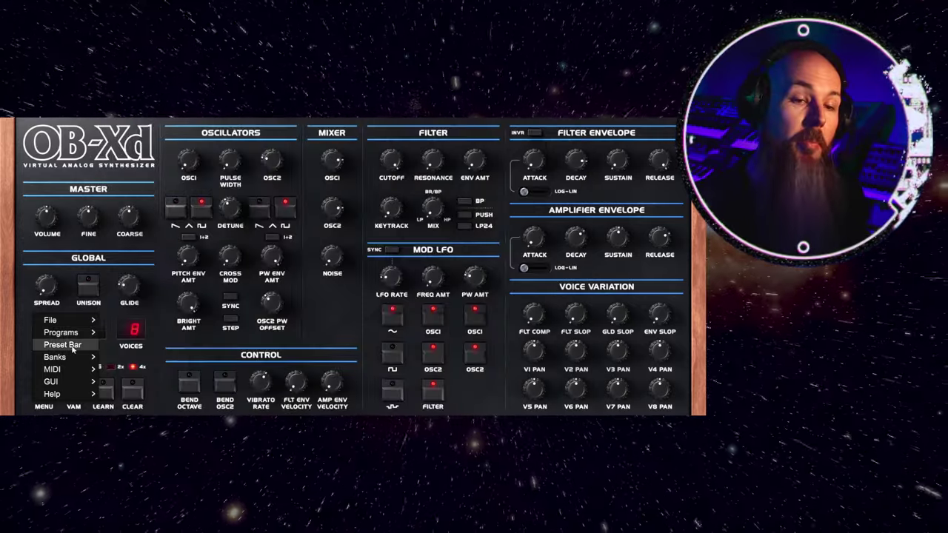
pyautogui.click(72, 346)
# Browse the list of sound banks and the presets of the 011 - Synth Poly bank from the preset bar
pyautogui.click(244, 424)
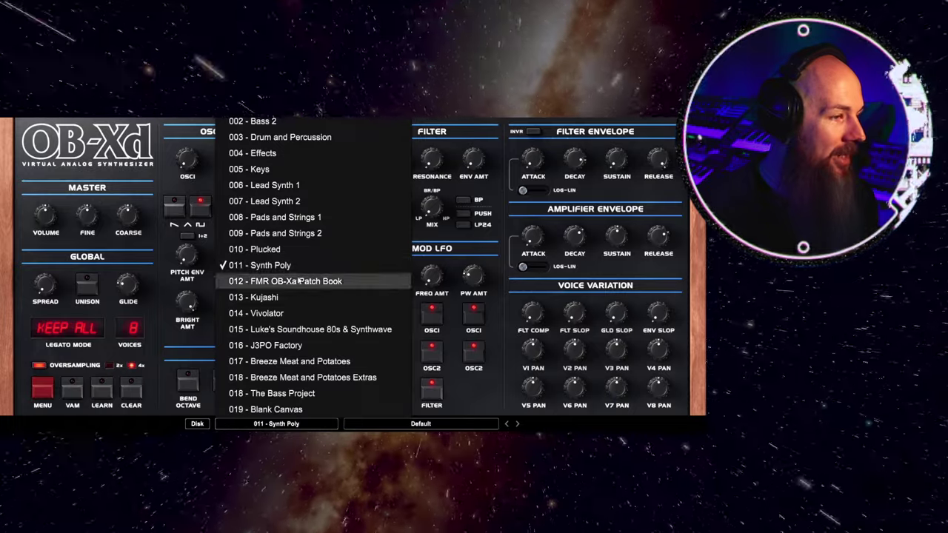
pyautogui.click(404, 424)
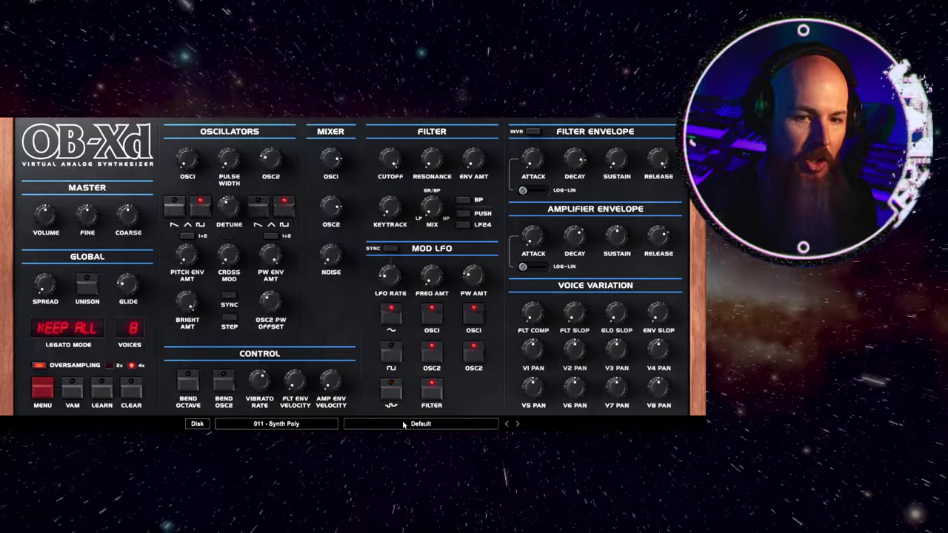
pyautogui.click(404, 425)
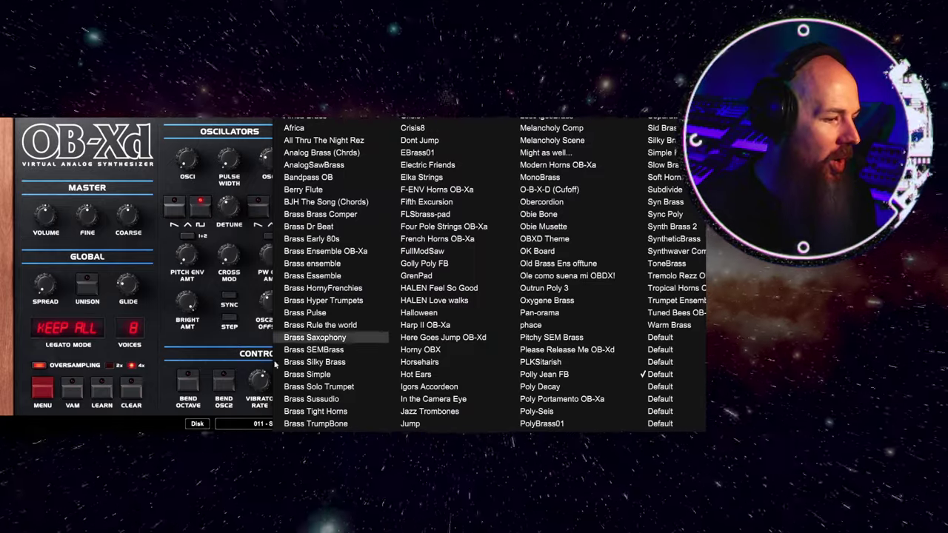
# Switch the preset bar to the disk presets and look at their categories and the Bass presets
pyautogui.click(198, 425)
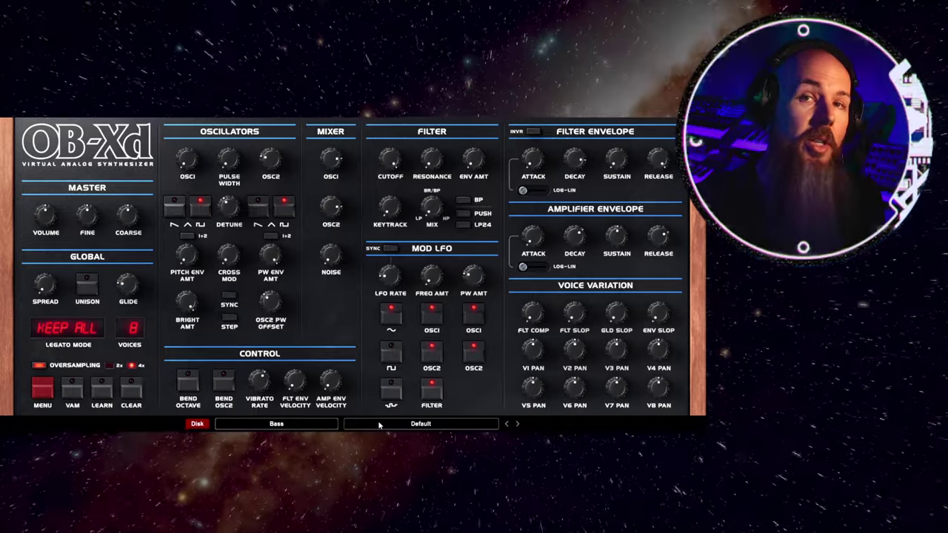
pyautogui.click(380, 426)
pyautogui.click(289, 424)
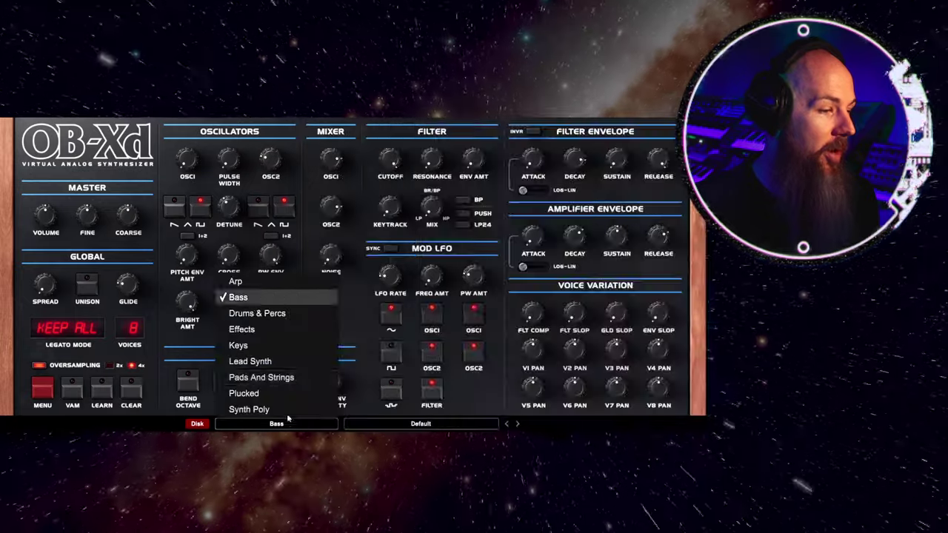
pyautogui.click(369, 425)
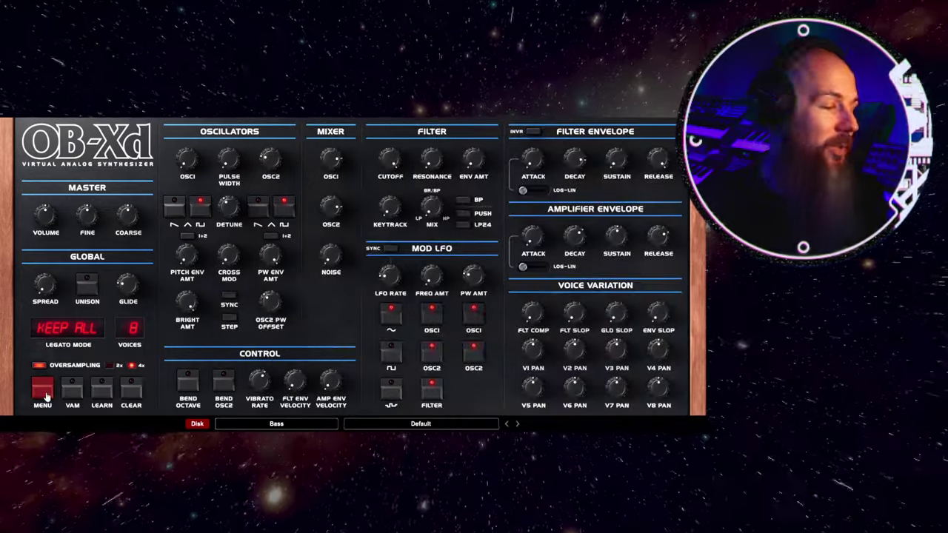
# Look at the available MIDI controller mappings
pyautogui.click(46, 397)
pyautogui.moveTo(50, 369)
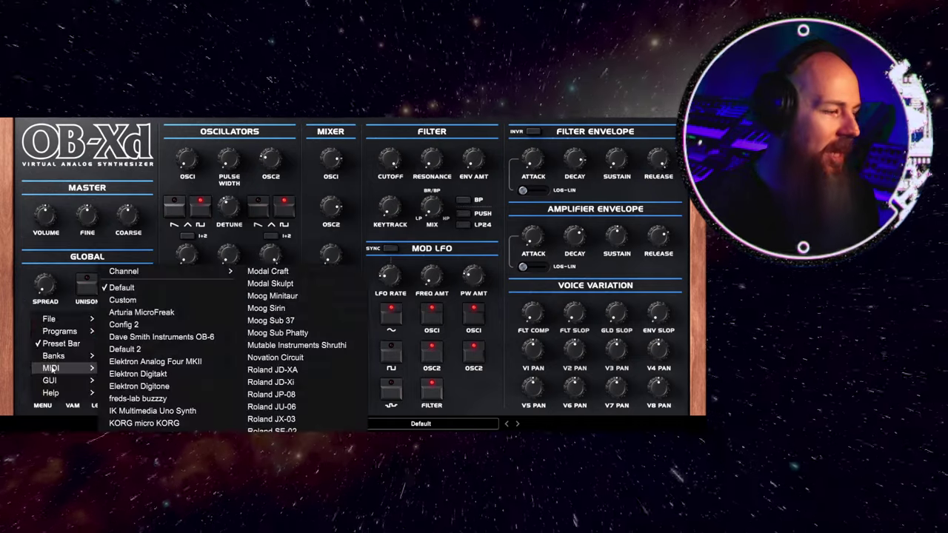